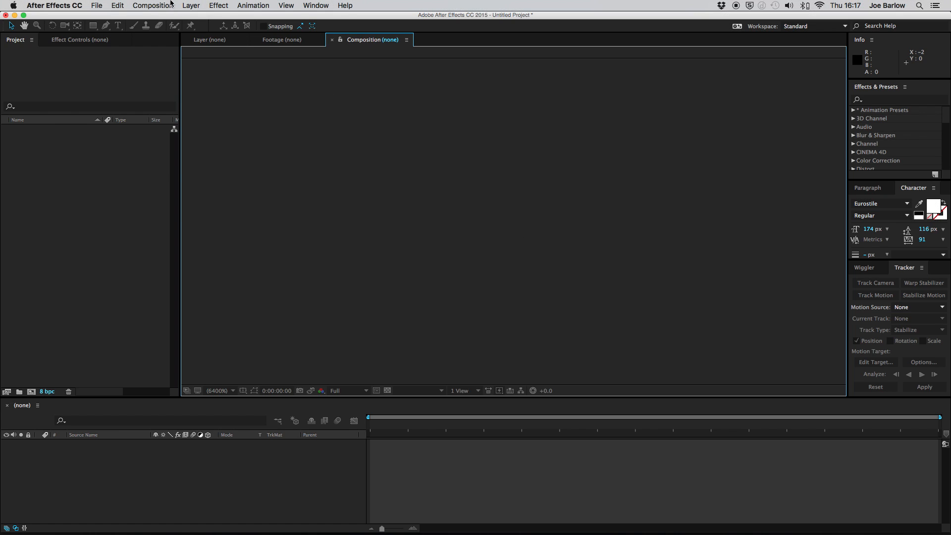
- Create a new 1440×1080, five-second composition named ICE
click(153, 5)
click(165, 15)
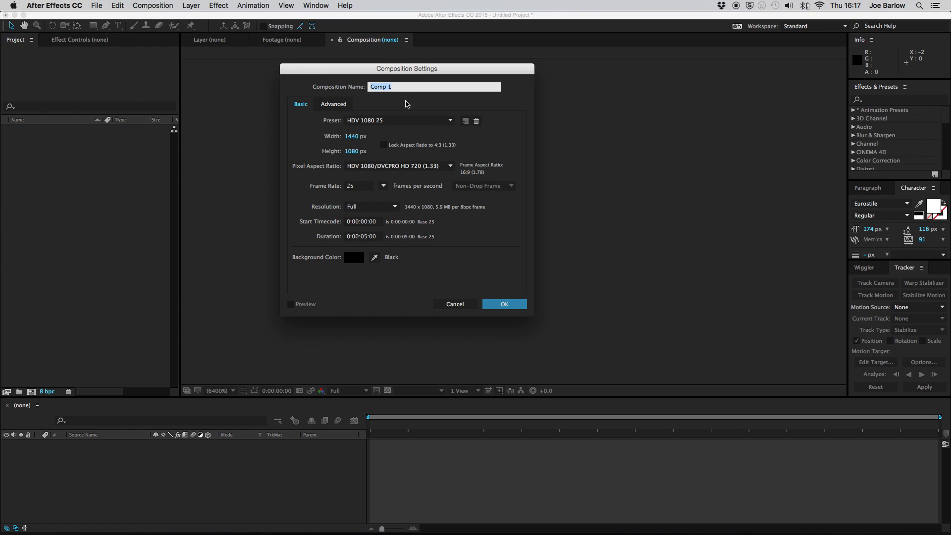
text(ICE)
click(504, 305)
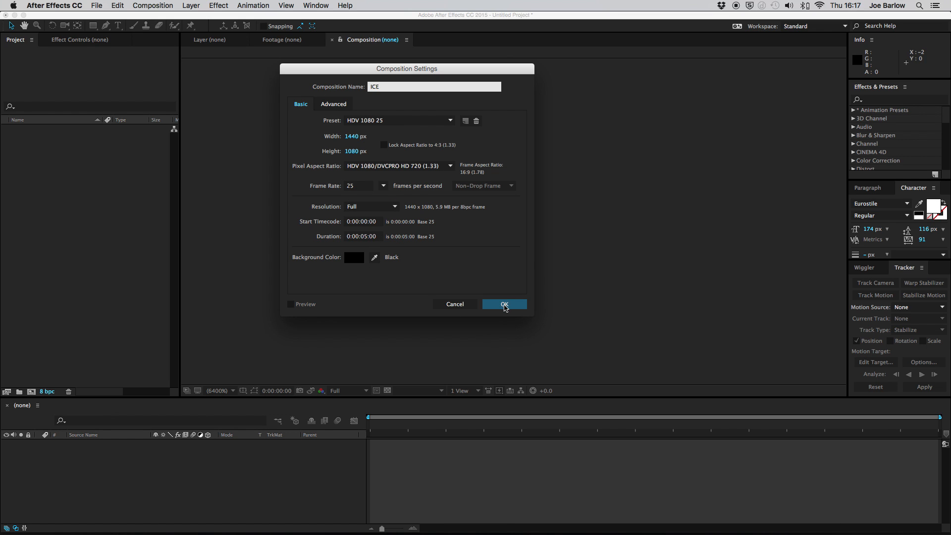
click(505, 305)
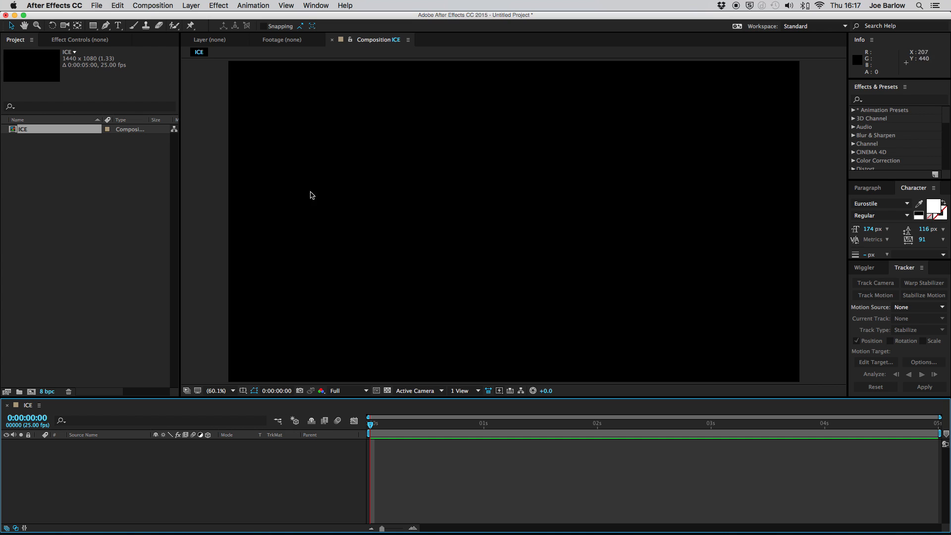
- Add a full-frame white solid layer to the ICE composition
click(191, 5)
mouse_move(223, 17)
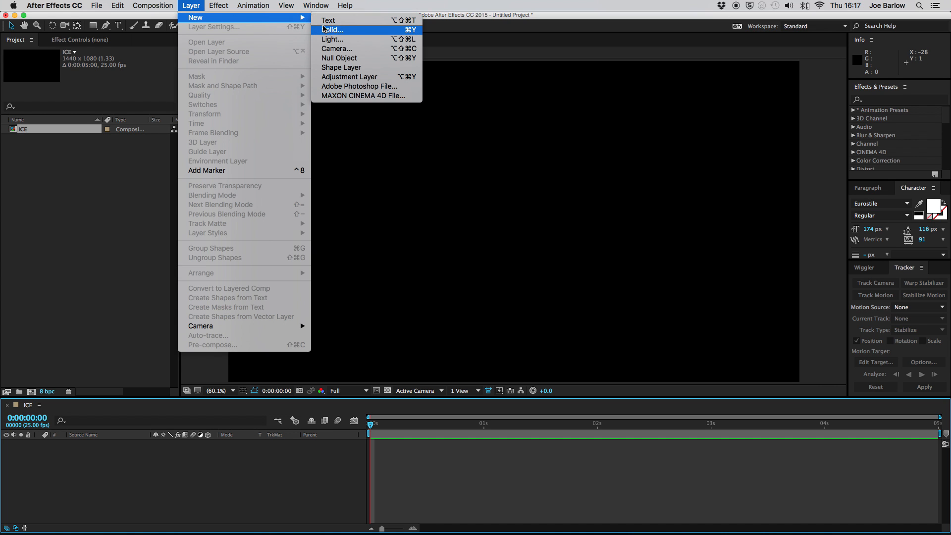
click(328, 29)
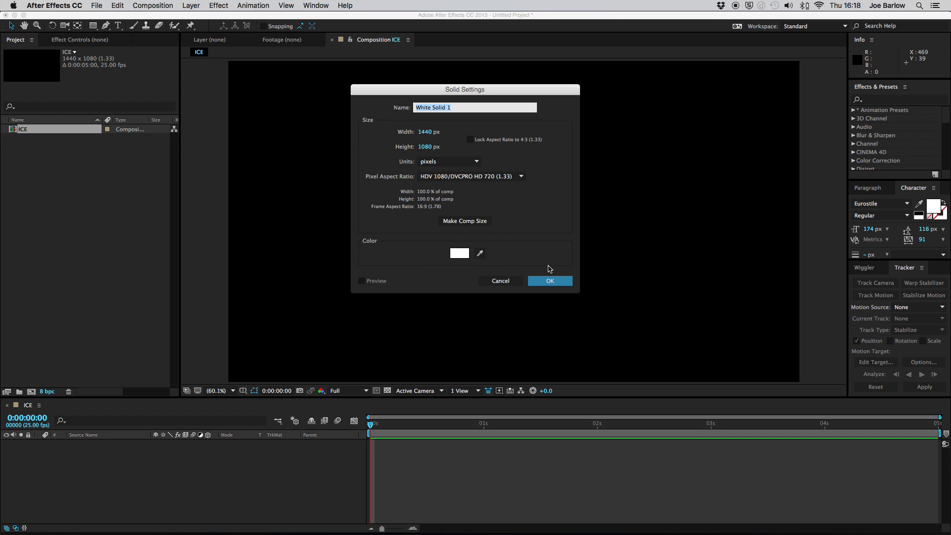
click(536, 283)
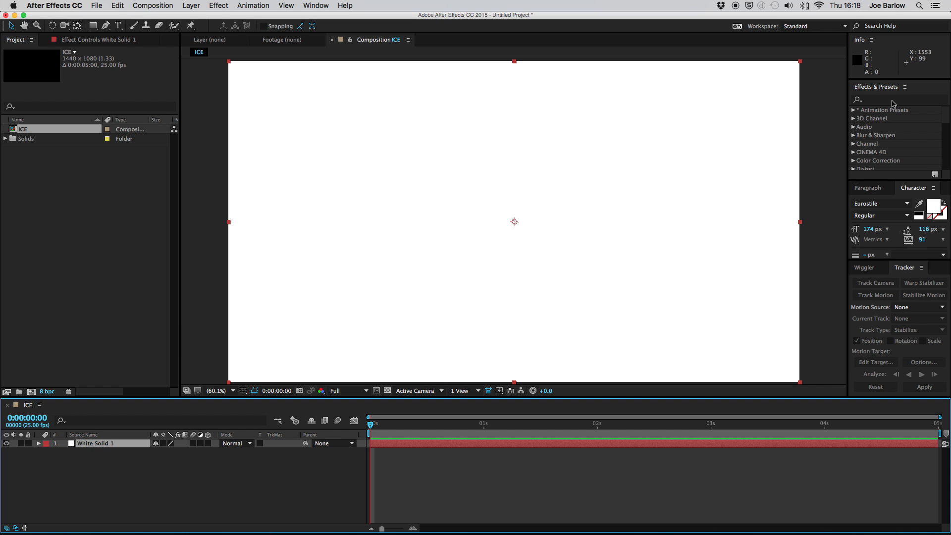
- Apply Fractal Noise to the white solid and set its fractal type to Threads
click(892, 100)
text(fract)
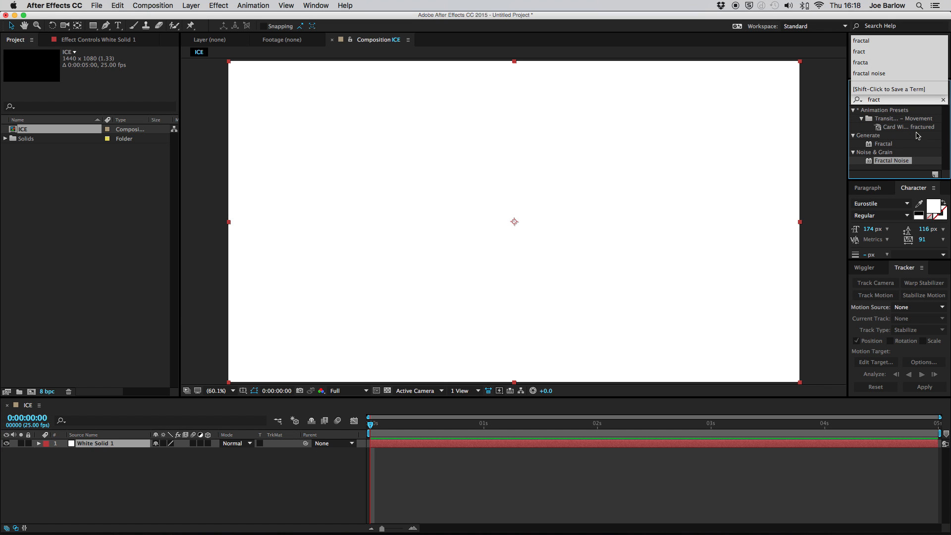
drag(890, 161, 689, 170)
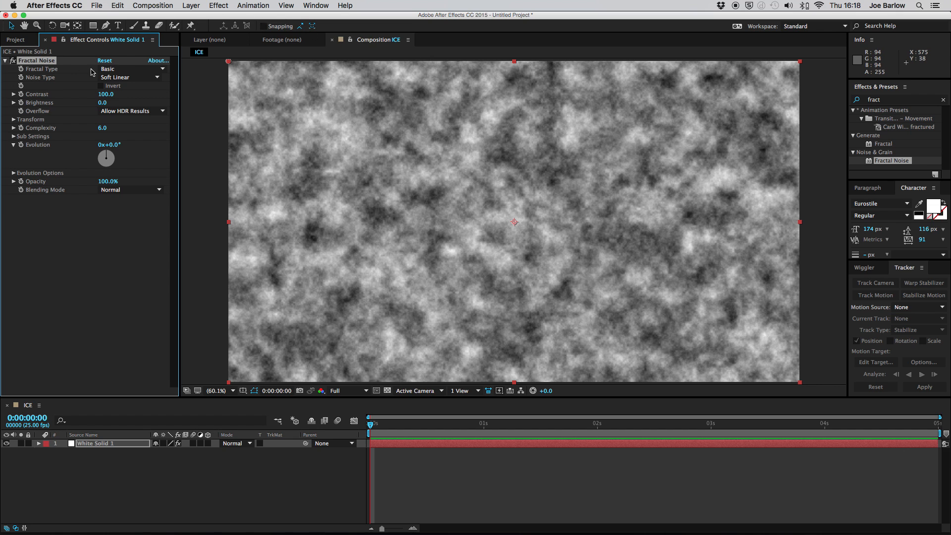
click(115, 69)
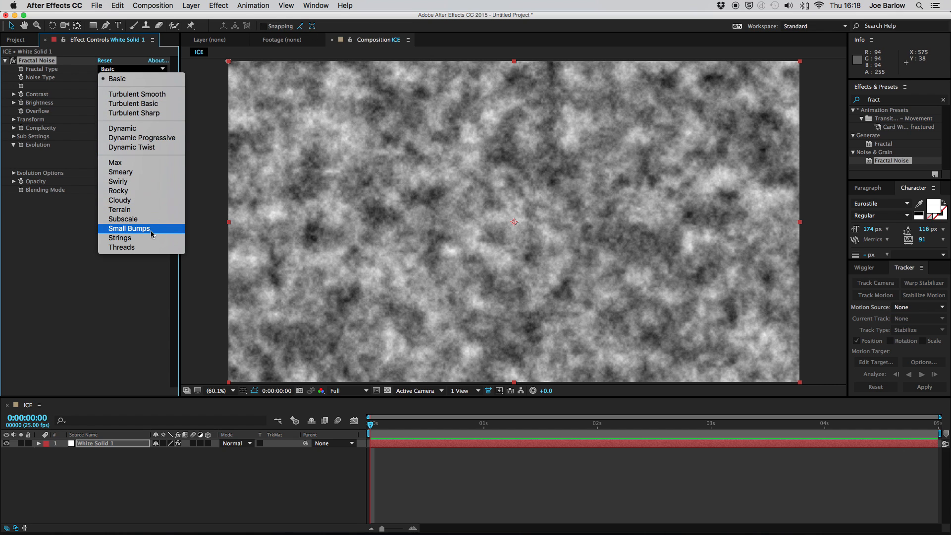
click(157, 249)
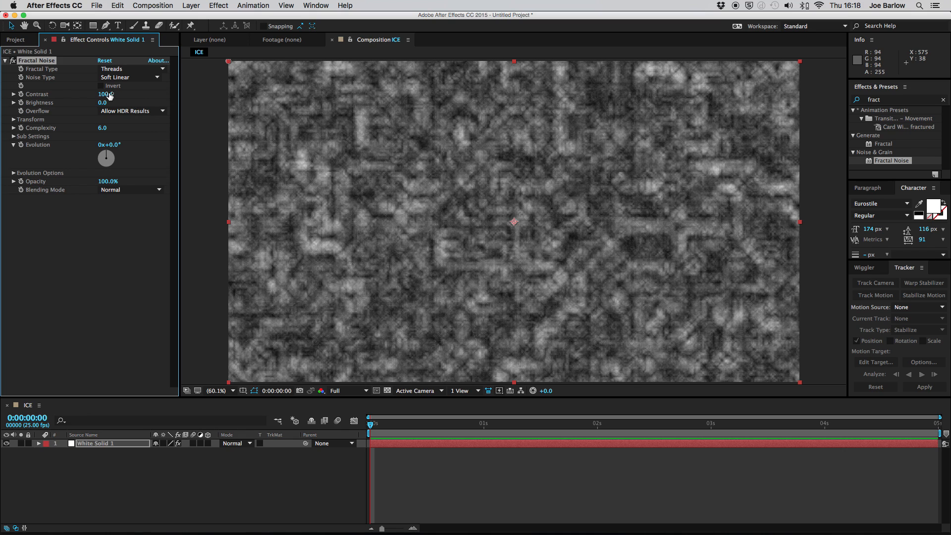
- Set the noise to contrast 2500, brightness -1000 and complexity 1.5
click(106, 94)
text(2500)
key(Return)
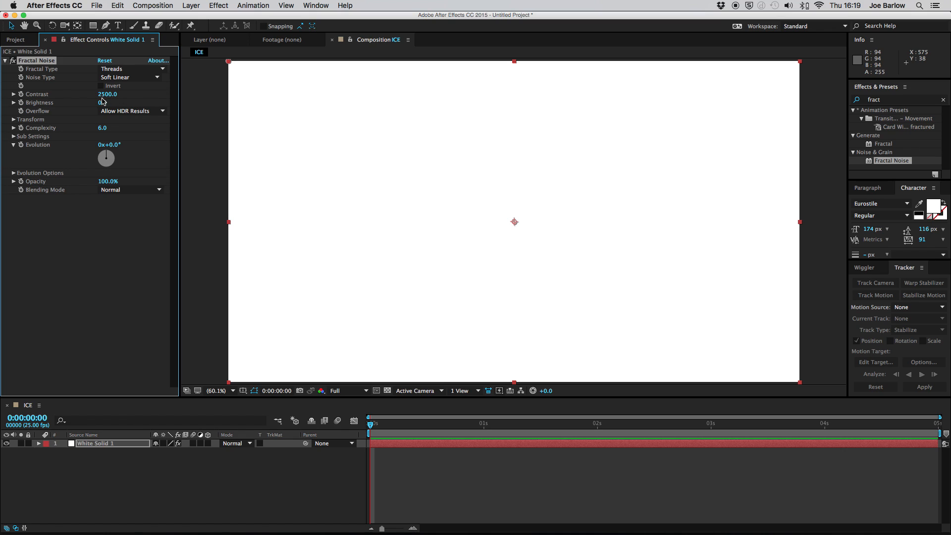
click(102, 102)
text(-1000)
key(Return)
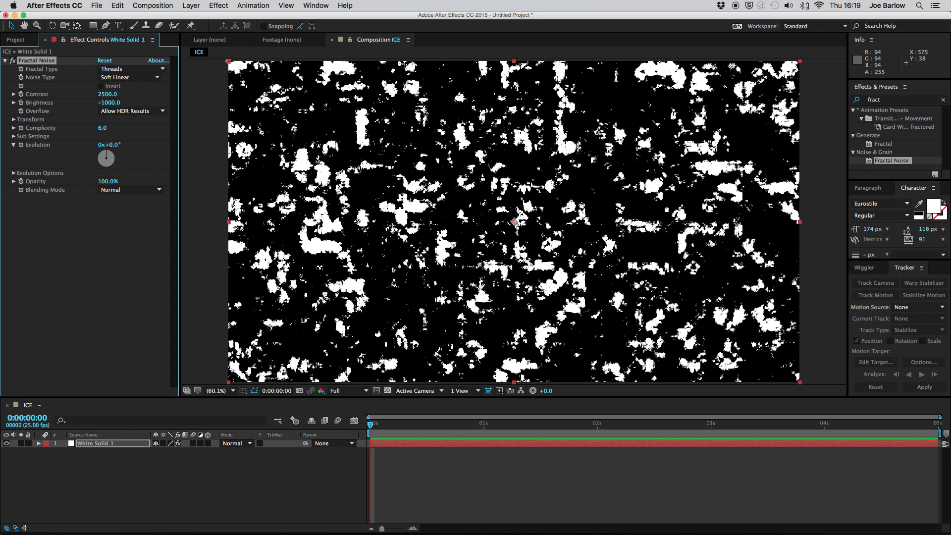
click(103, 128)
text(1.5)
key(Return)
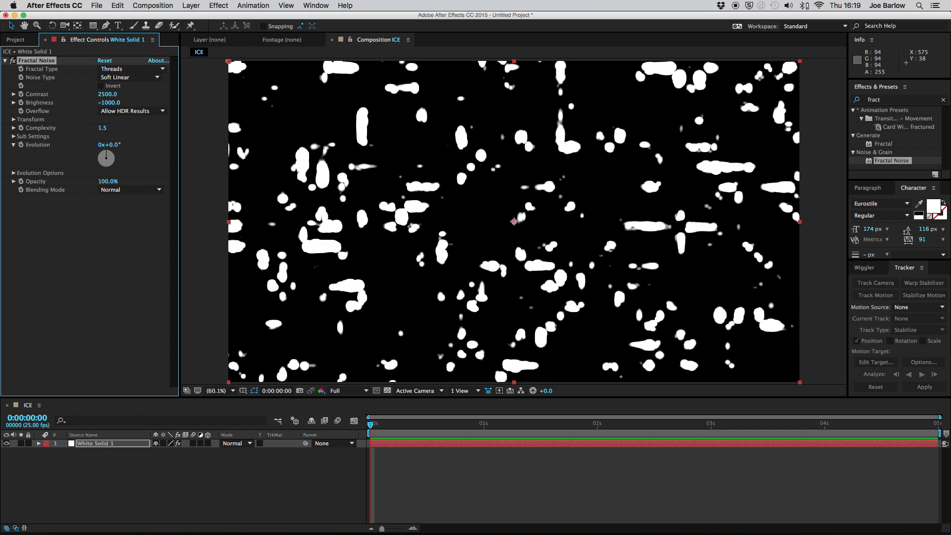
- Set the noise Sub Influence to 145.5 under Sub Settings
click(14, 136)
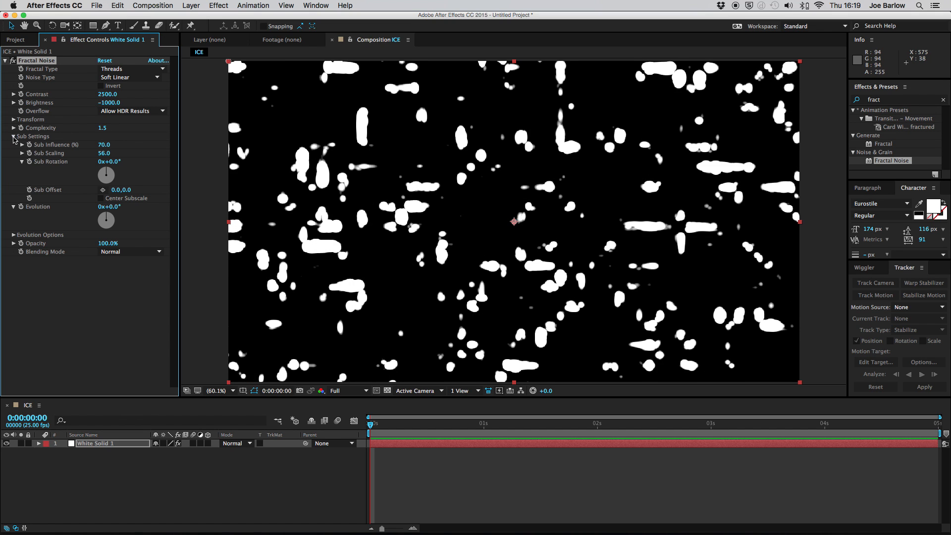
click(103, 145)
text(145.5)
key(Return)
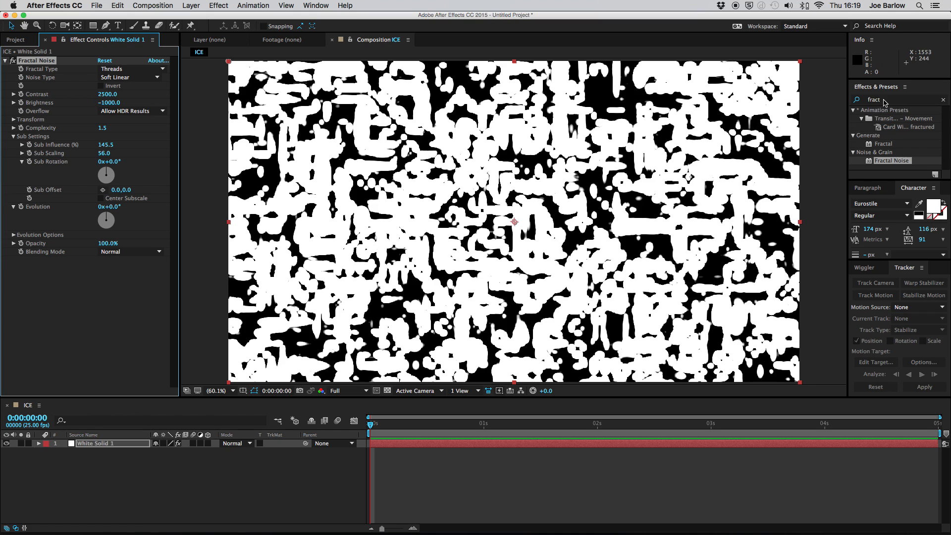
- Apply Fast Blur from Effects & Presets to the noise solid
drag(883, 100, 856, 101)
text(fast blur)
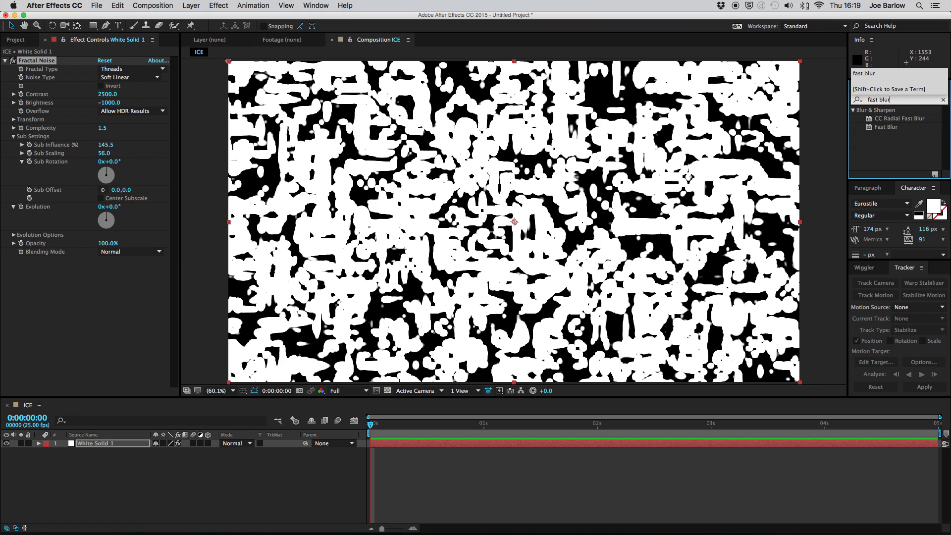
mouse_move(885, 126)
mouse_down()
mouse_move(83, 281)
mouse_move(112, 268)
mouse_up()
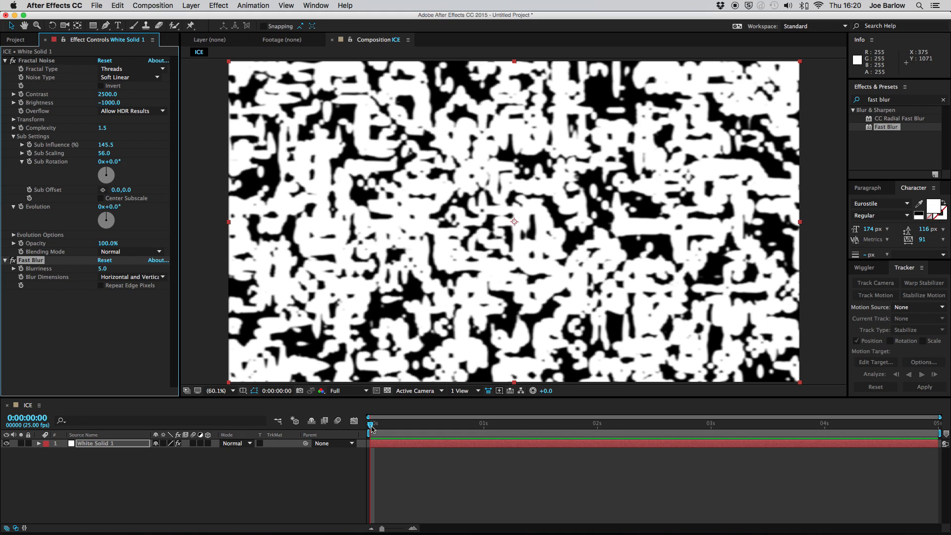
- Keyframe the noise contrast down to 400 at the composition start so blotches spread
drag(370, 426, 934, 451)
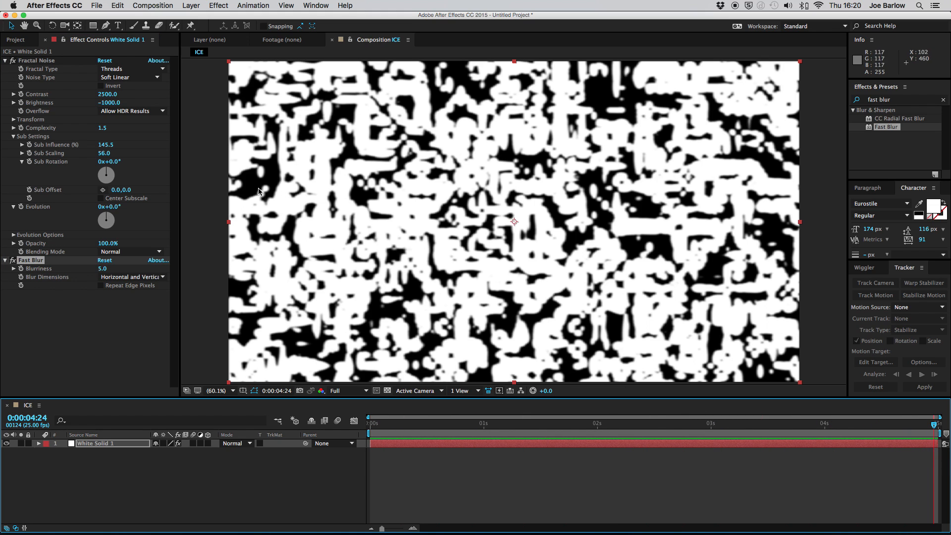
click(21, 95)
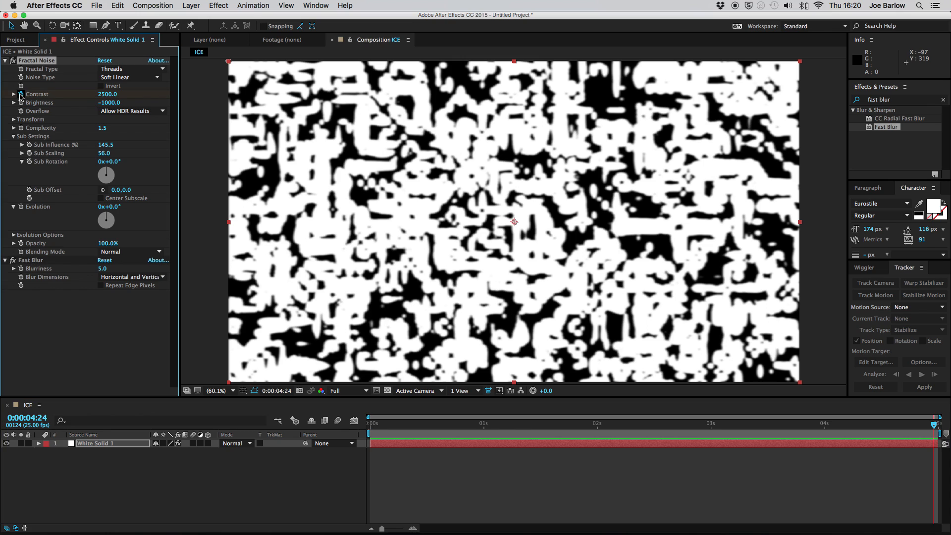
click(460, 429)
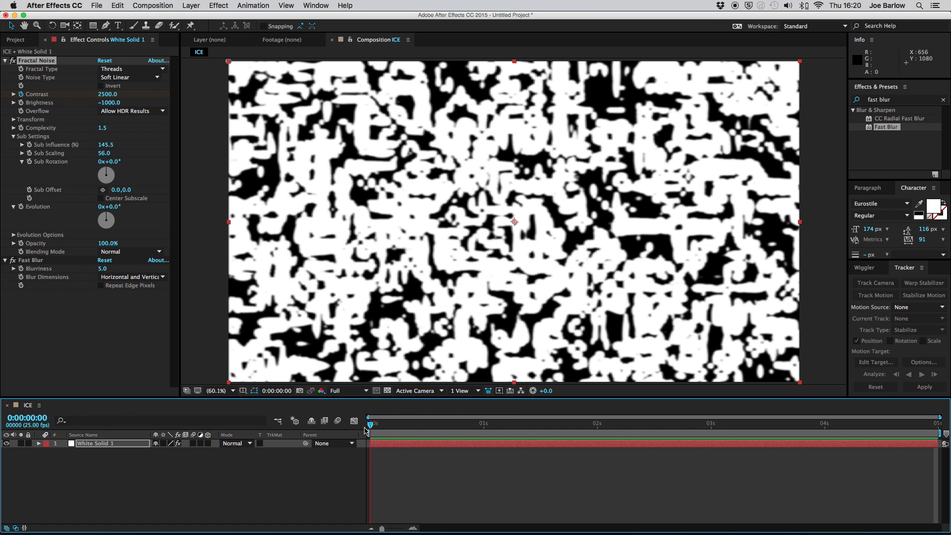
drag(392, 428, 369, 428)
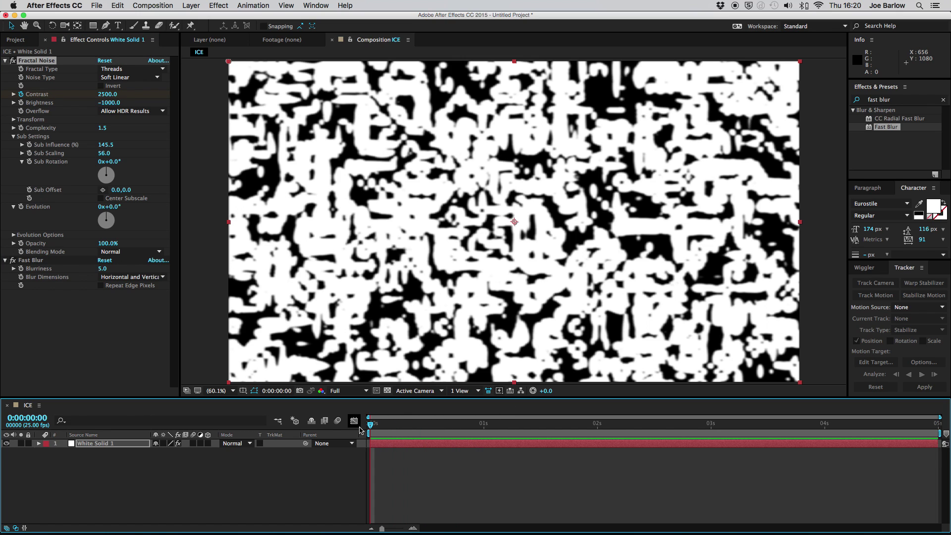
click(108, 95)
text(400)
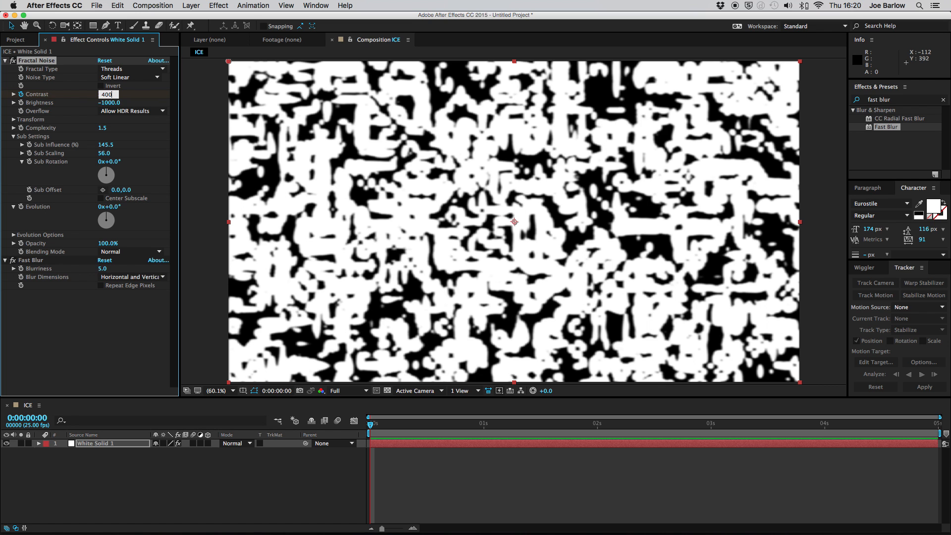
key(Return)
- Preview the animated spreading noise, then stop playback
key(space)
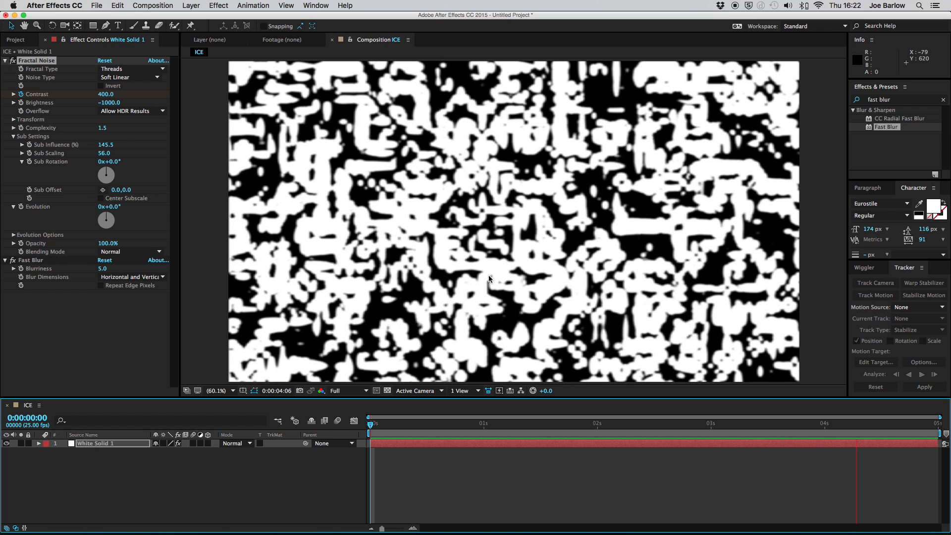
key(space)
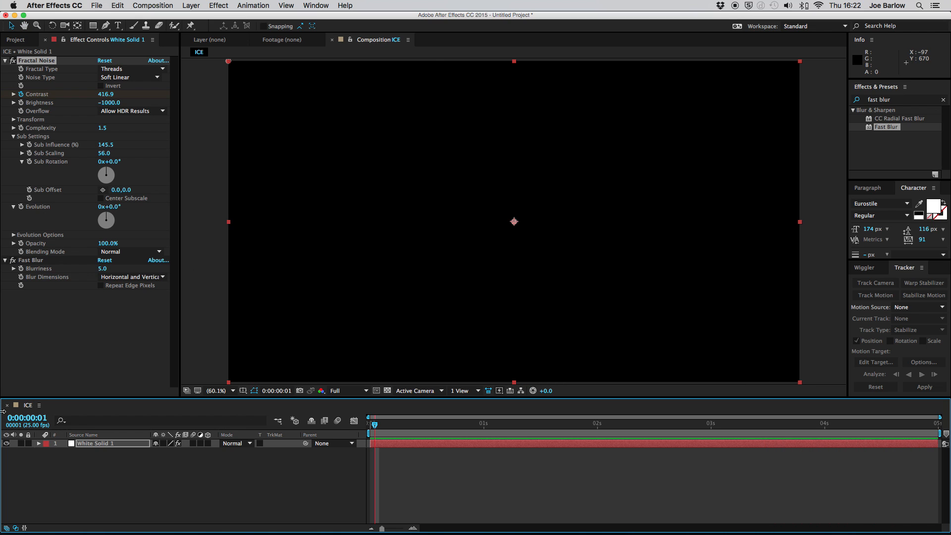
- Hide the first solid, add a second white solid and apply Fractal Noise to it
click(8, 444)
click(191, 5)
click(330, 29)
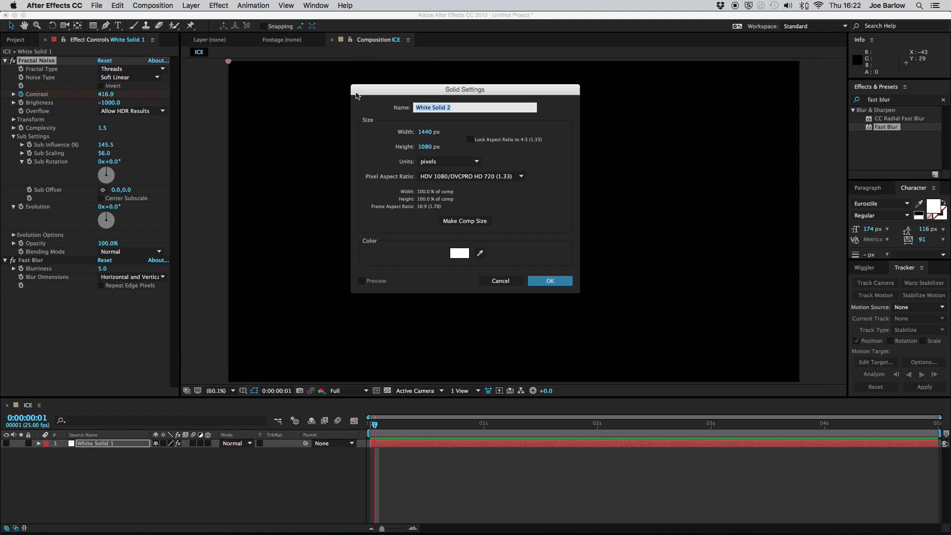
click(549, 281)
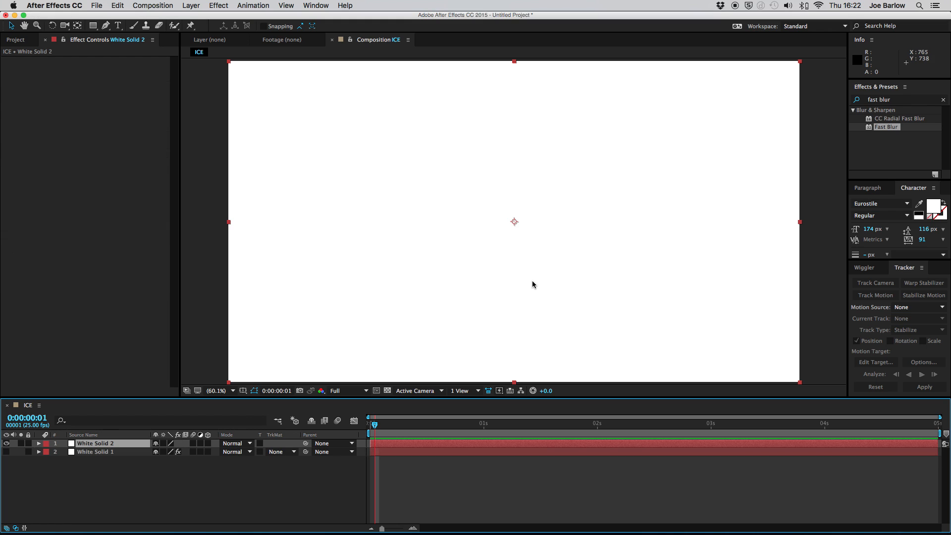
click(899, 100)
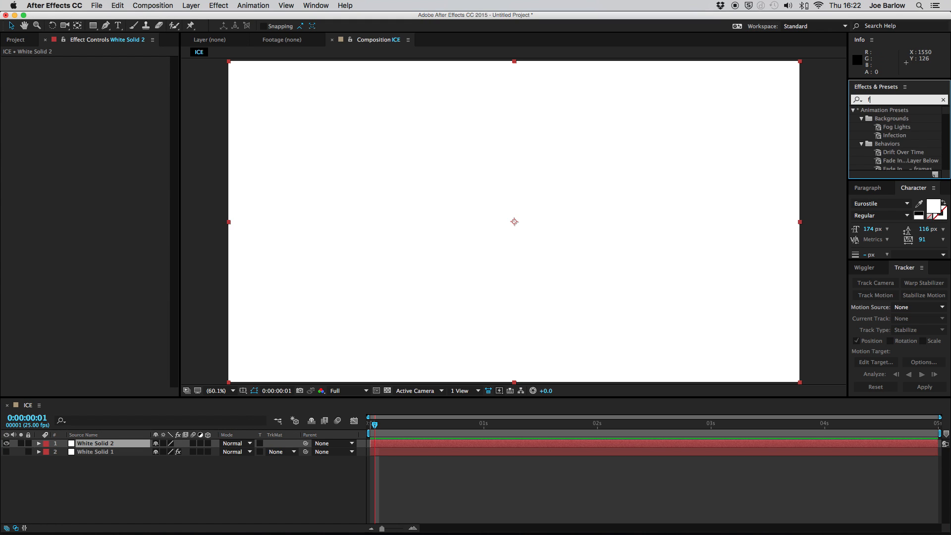
text(fracta)
double_click(890, 136)
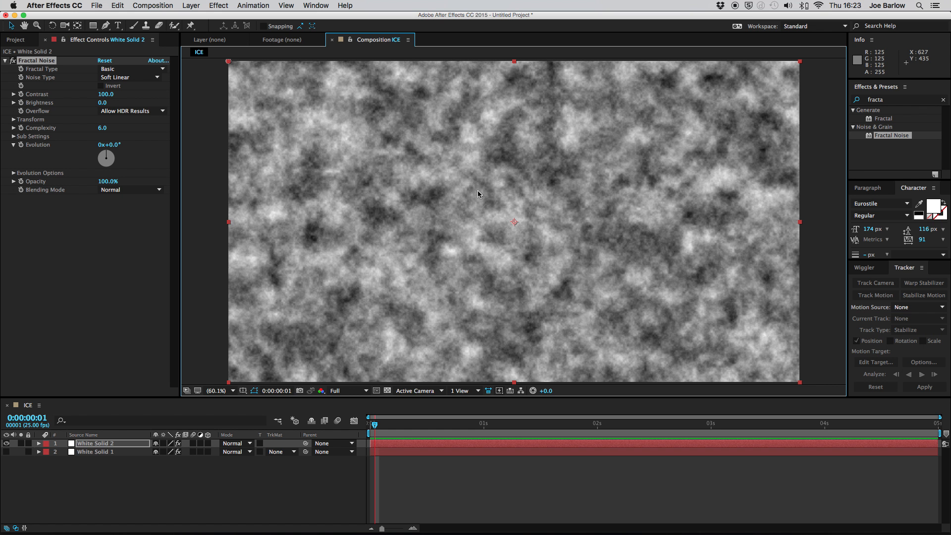
- Set the new noise to contrast 2200, brightness -20 and complexity 10
click(103, 94)
text(2)
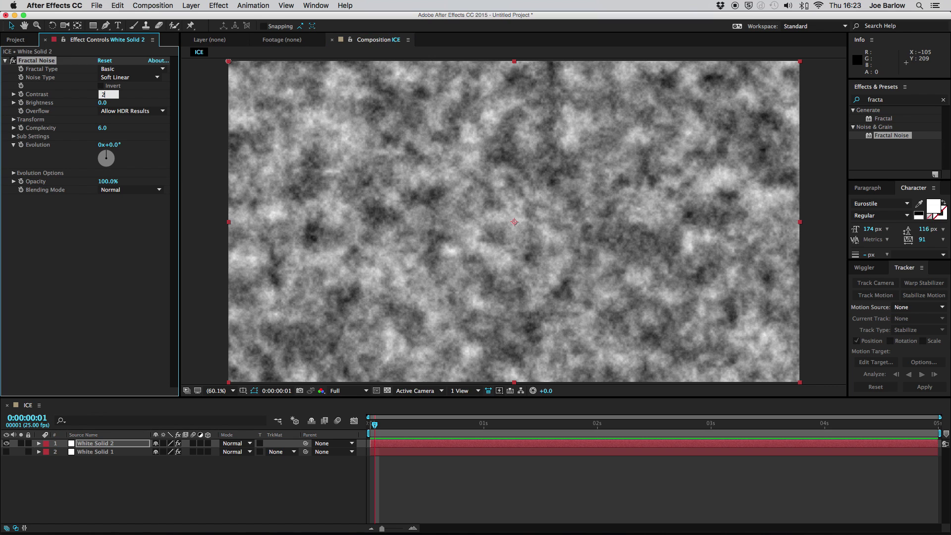
text(200)
key(Tab)
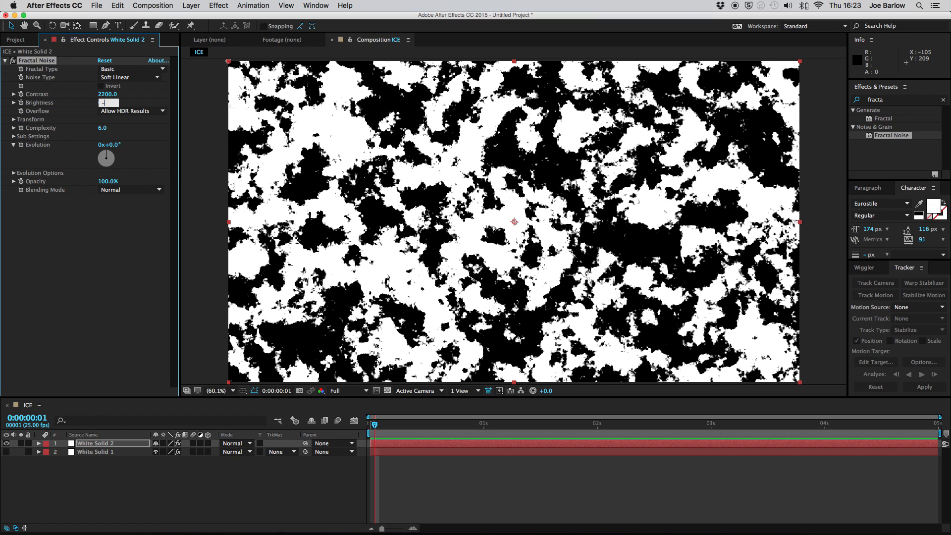
text(-20)
key(Tab)
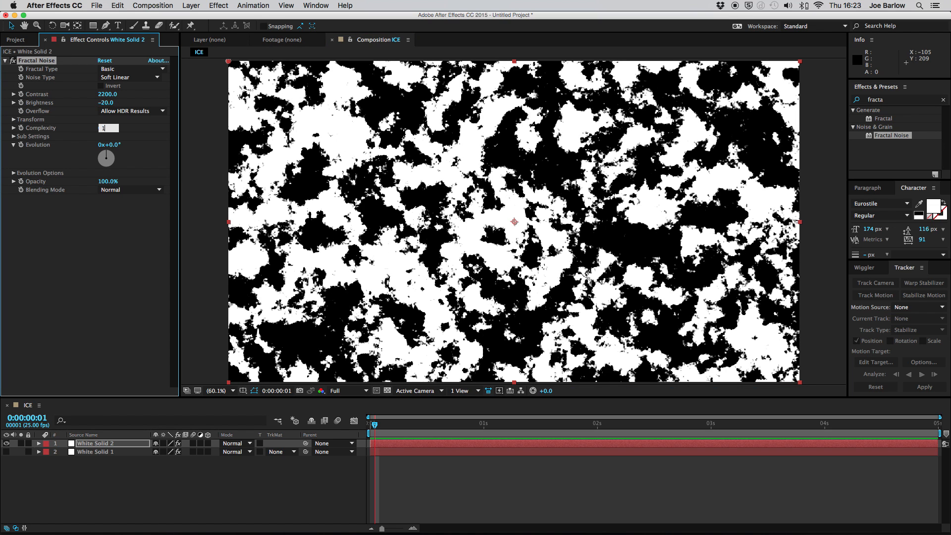
text(10)
key(Return)
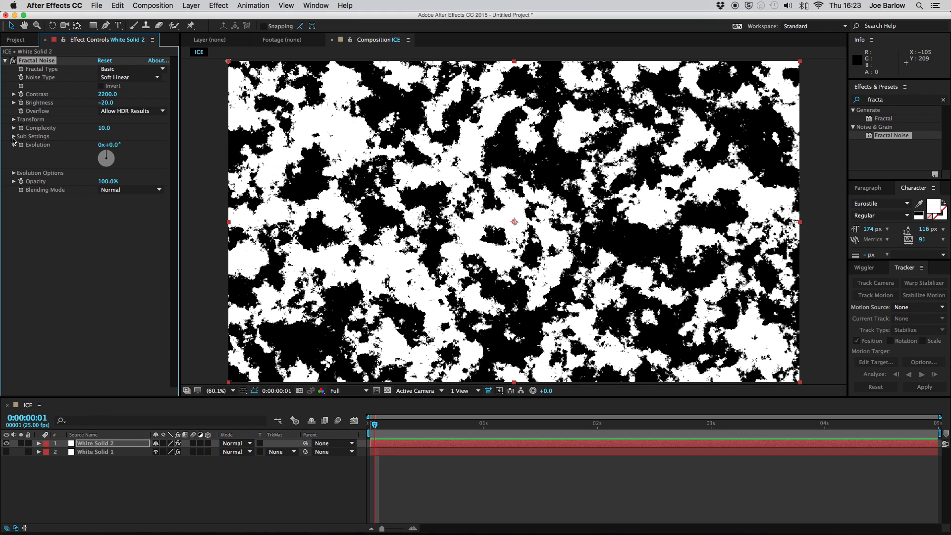
- Set the noise Sub Influence to 125 and Sub Scaling to 50
click(14, 136)
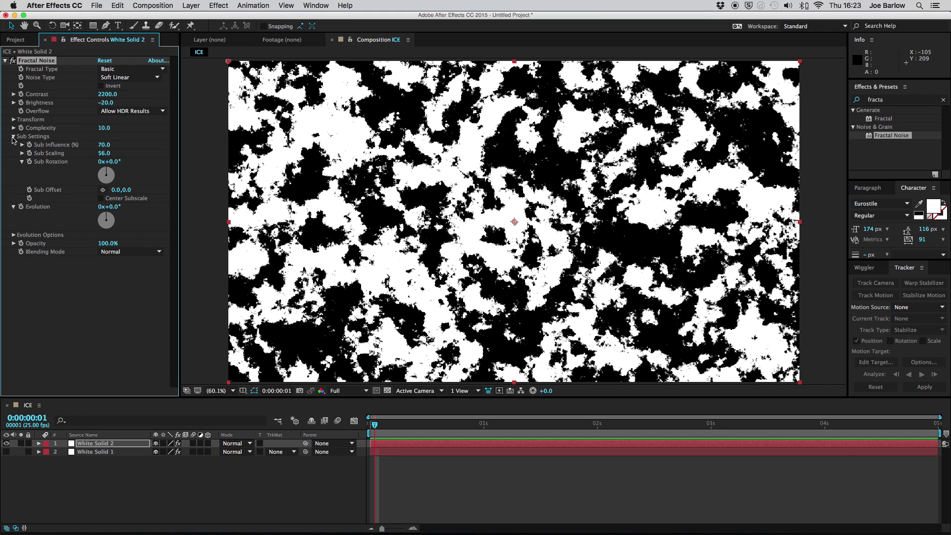
click(101, 146)
text(5)
key(Return)
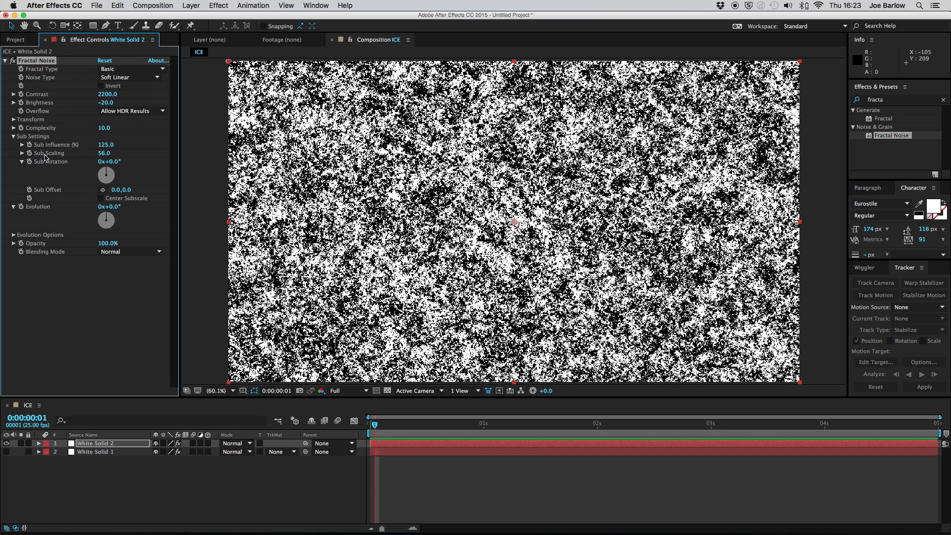
click(104, 153)
text(50)
key(Return)
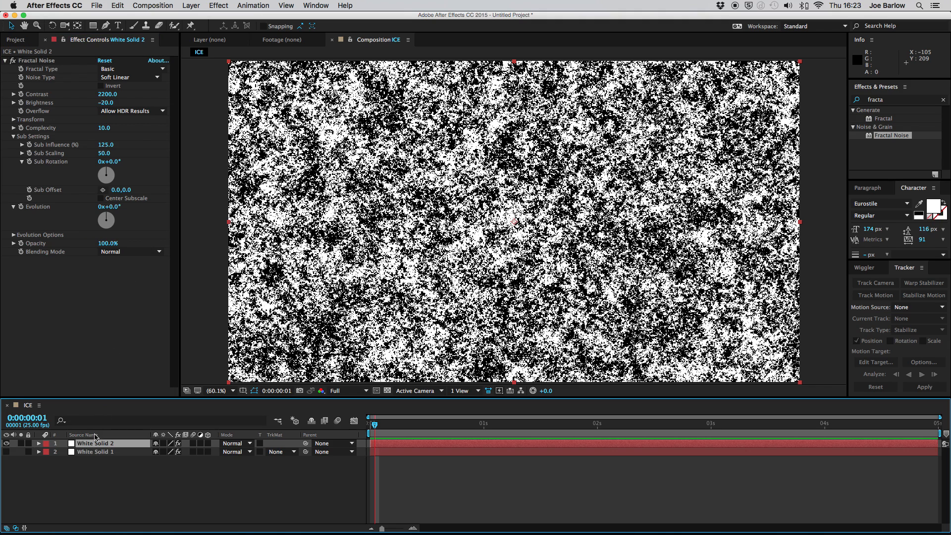
- Move White Solid 2 below White Solid 1 and luma-matte it by White Solid 1, then preview
drag(95, 443, 90, 457)
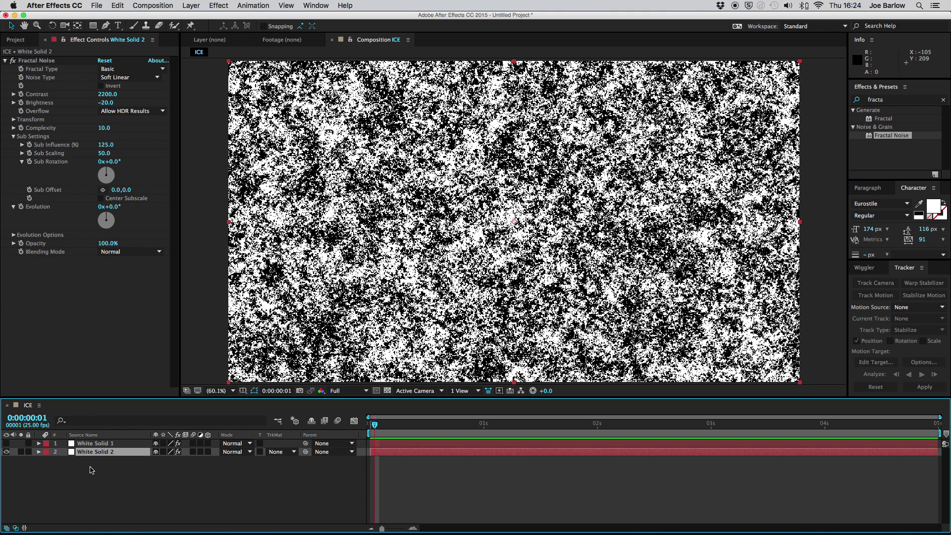
click(286, 452)
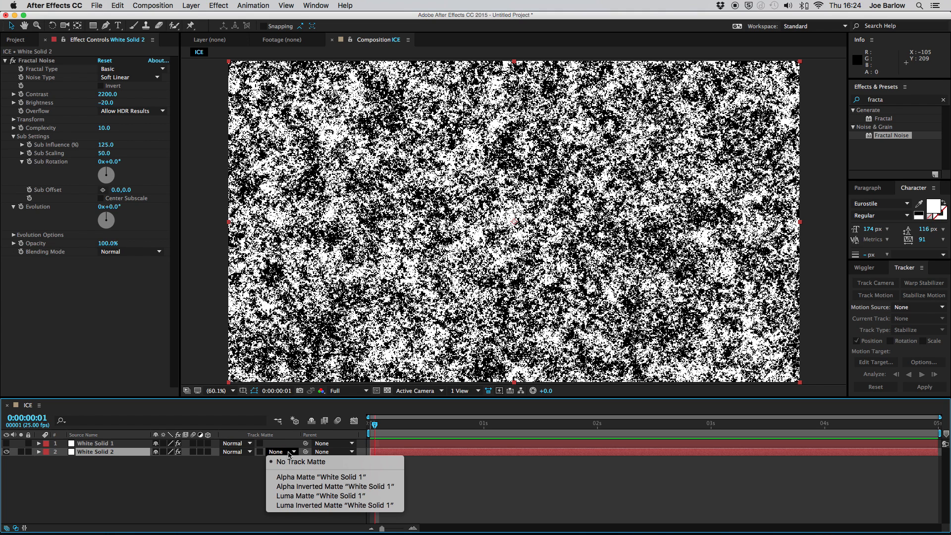
click(319, 496)
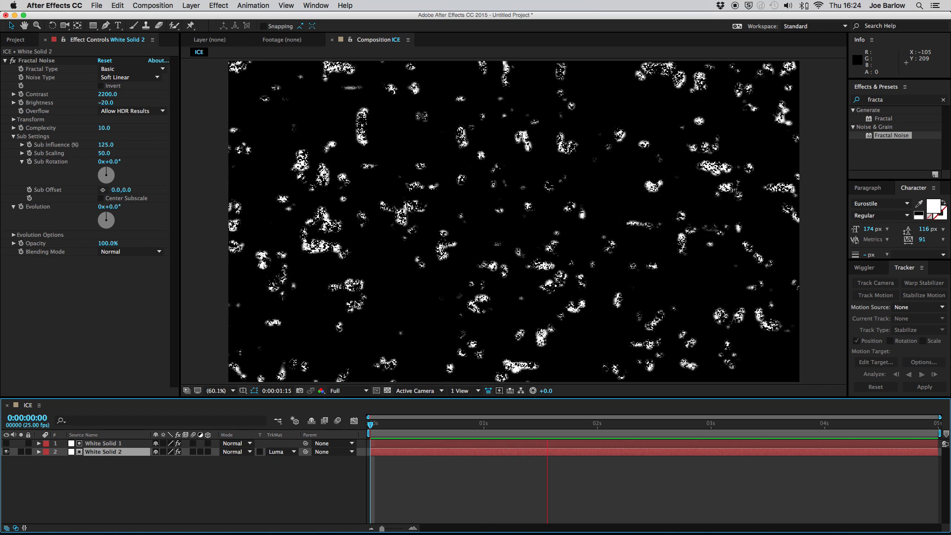
key(space)
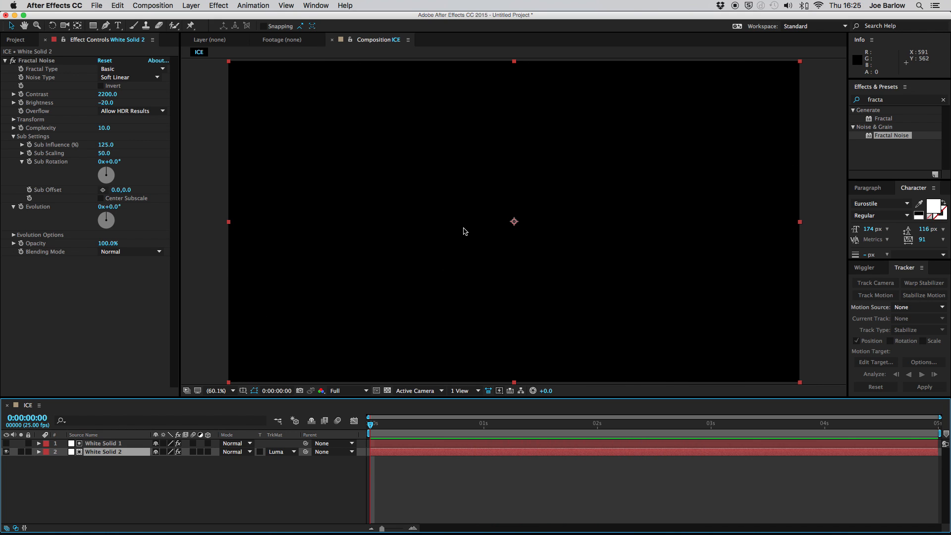
- Add an adjustment layer at the top of the stack and apply CC Vector Blur to it
click(191, 5)
mouse_move(223, 17)
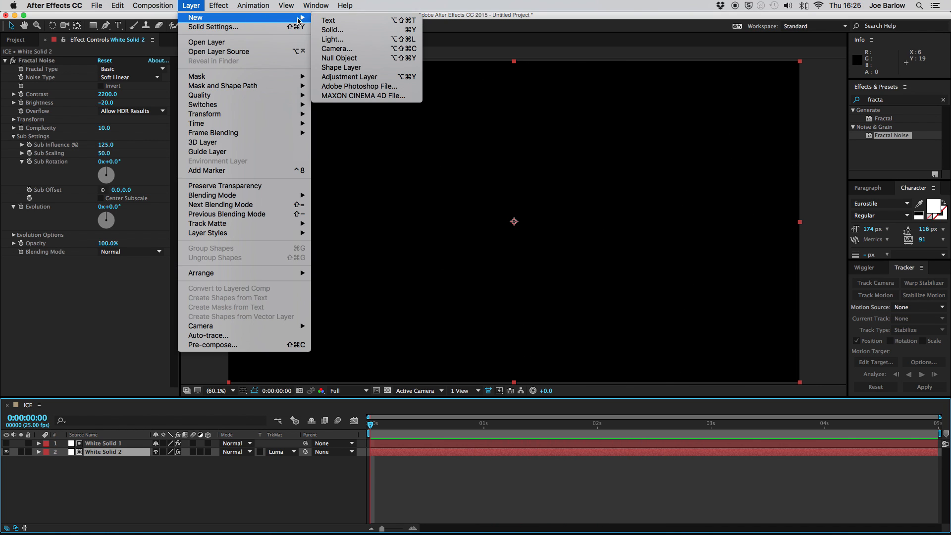
click(349, 77)
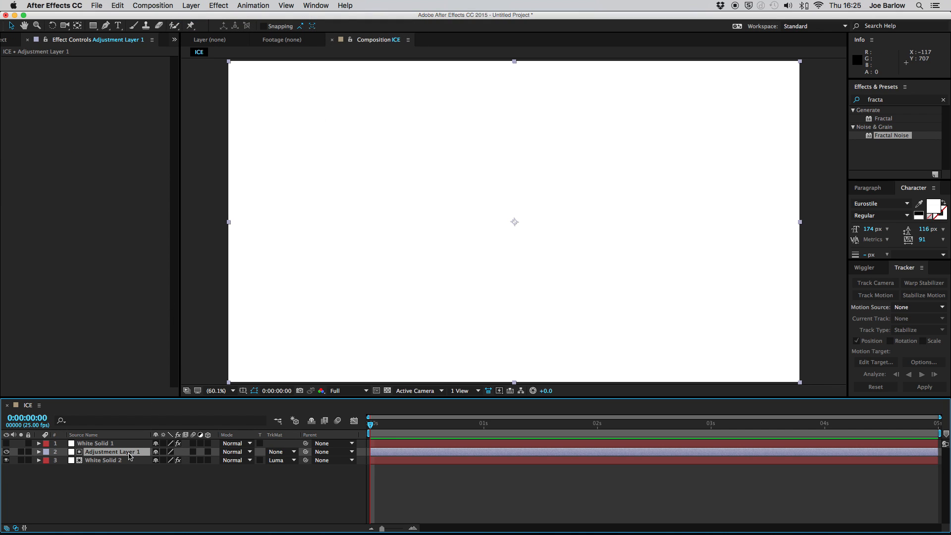
drag(112, 452, 111, 440)
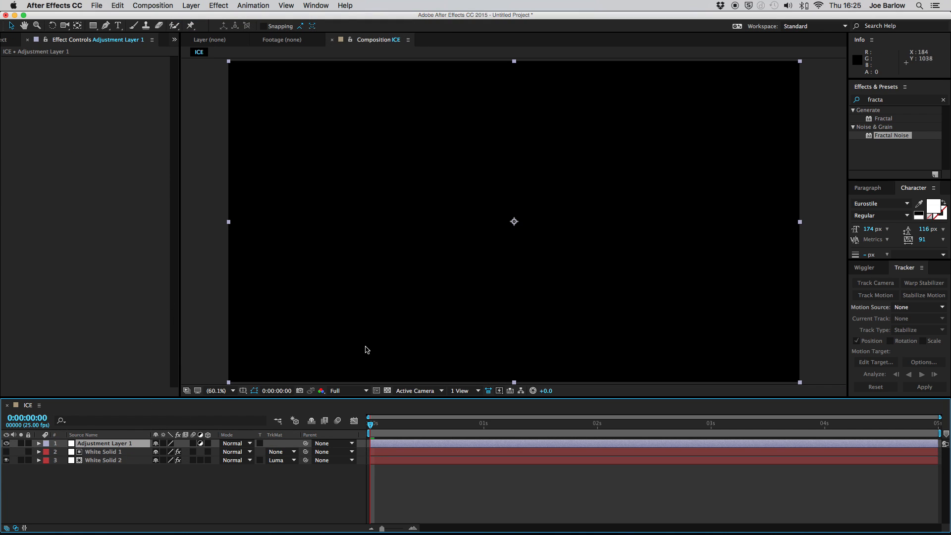
double_click(877, 100)
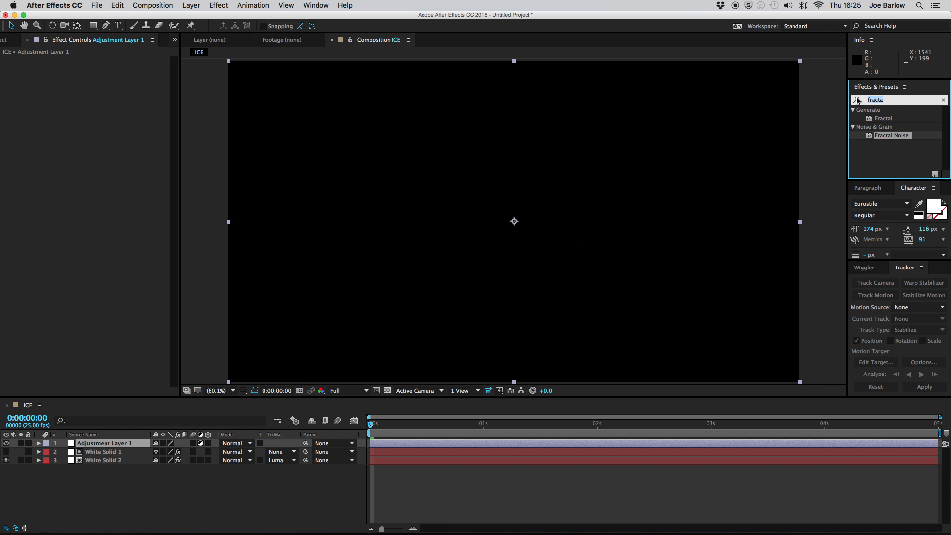
text(vector blur)
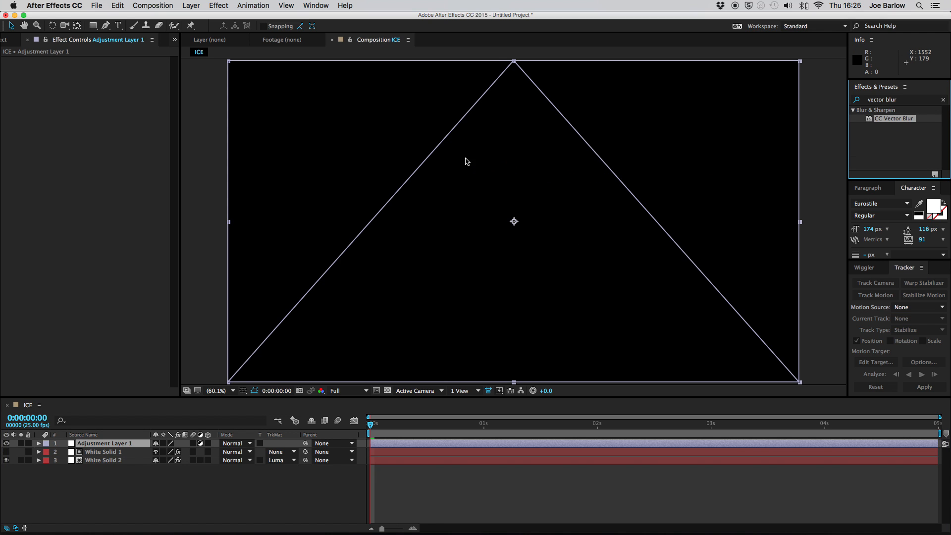
drag(893, 118, 466, 161)
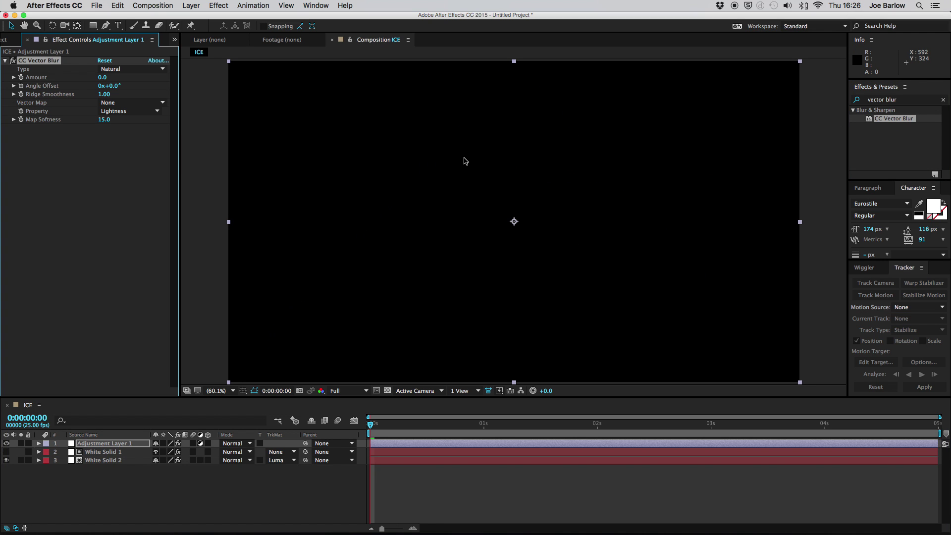
- Set CC Vector Blur to Constant Length type, amount 500 and angle offset 10°
click(111, 69)
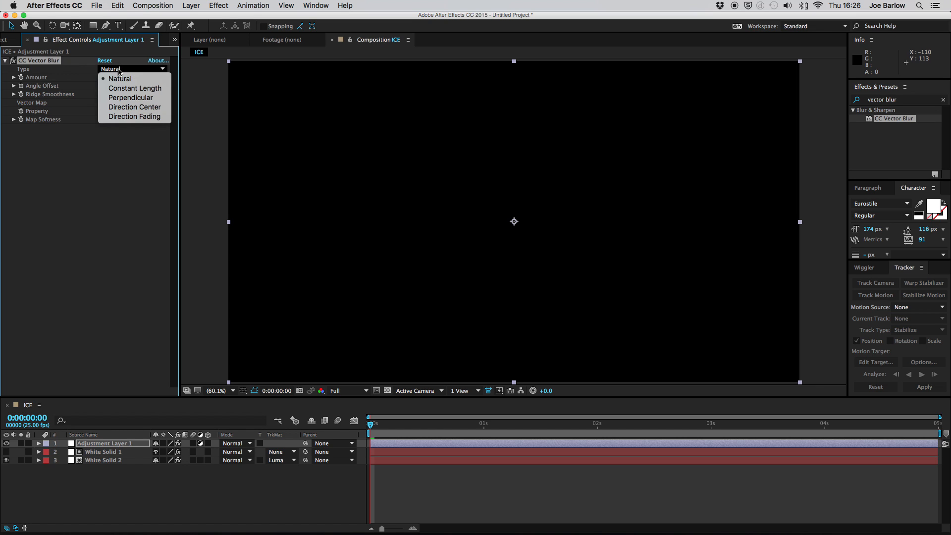
click(135, 88)
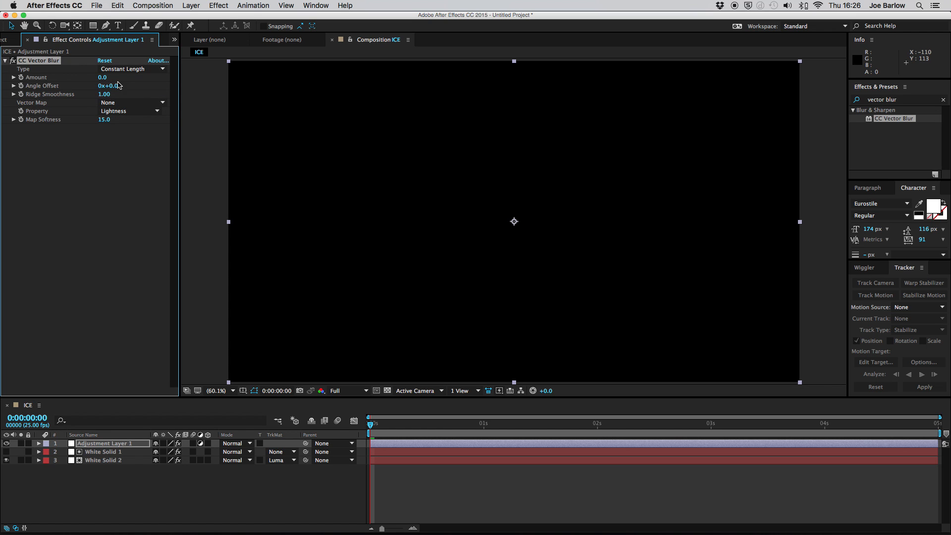
click(103, 77)
text(500)
key(Return)
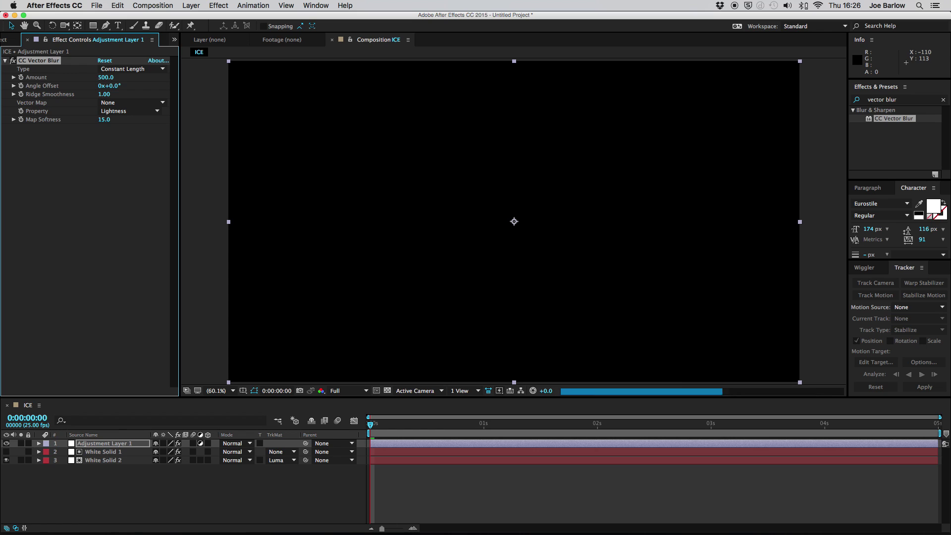
click(110, 86)
text(10)
key(Return)
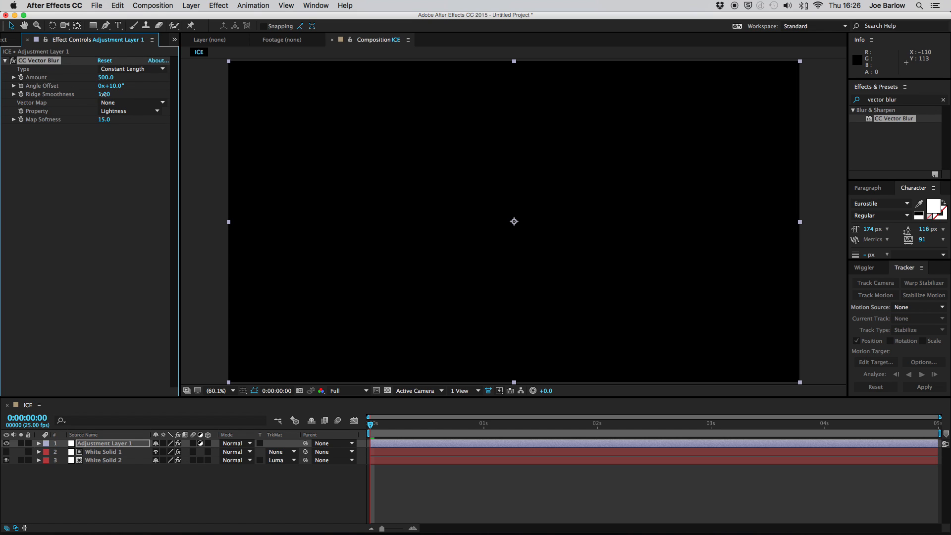
- Set ridge smoothness 100 and map softness 40, then preview the frost texture
click(105, 94)
text(100)
key(Return)
click(104, 120)
key(ctrl+shift+h)
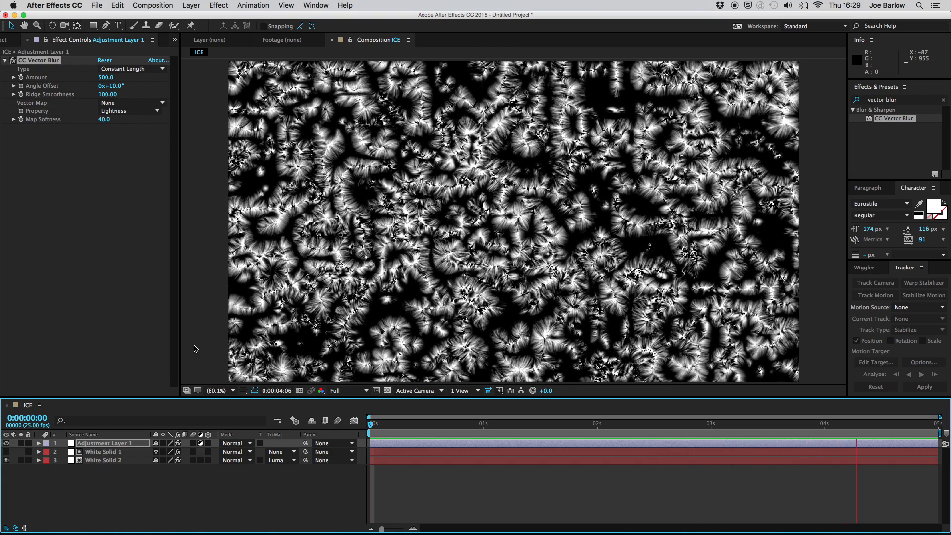
key(space)
- Pre-compose the adjustment layer and both solids into a nested composition named ICE
click(206, 506)
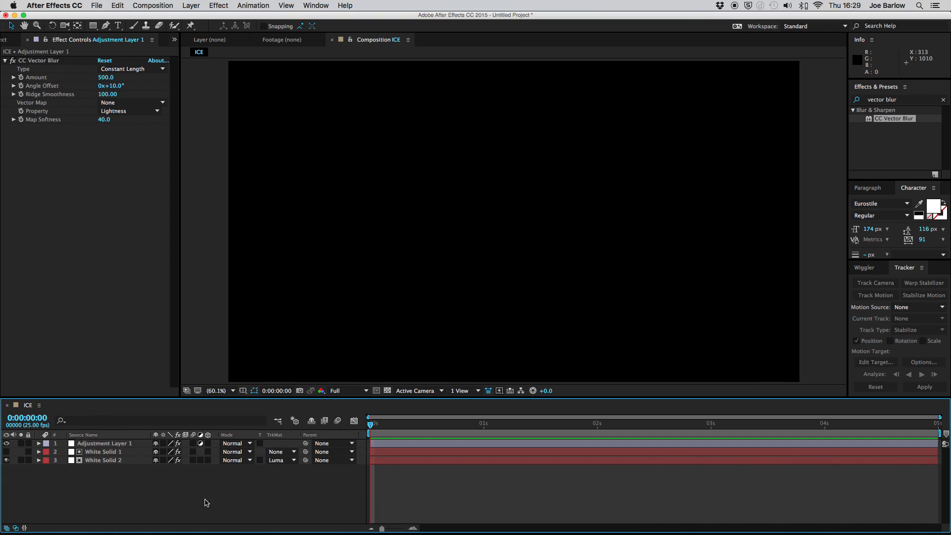
drag(206, 503, 136, 440)
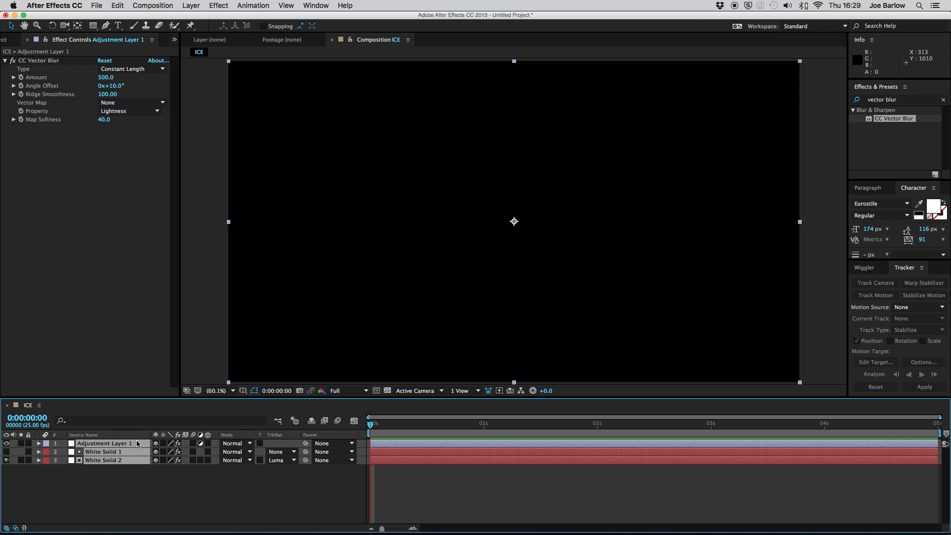
key(cmd+shift+c)
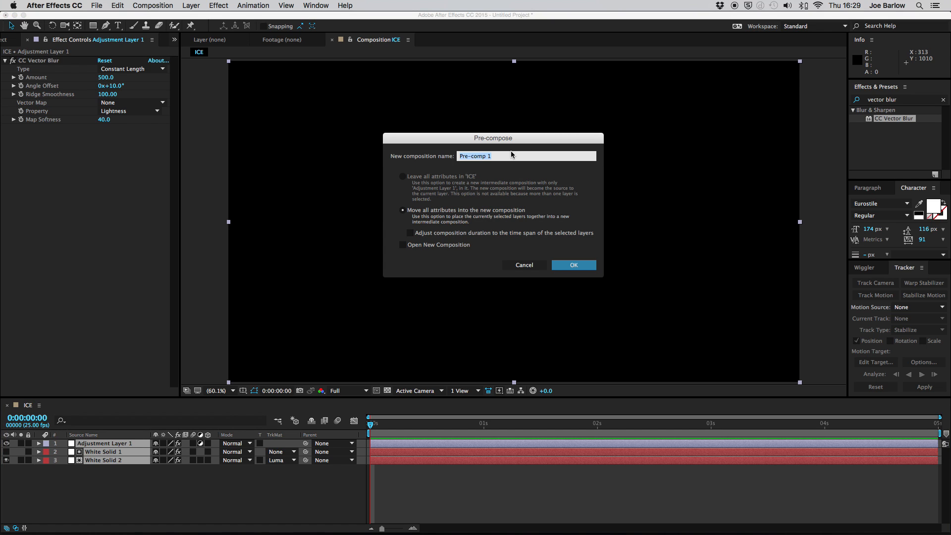
text(ICE)
click(573, 266)
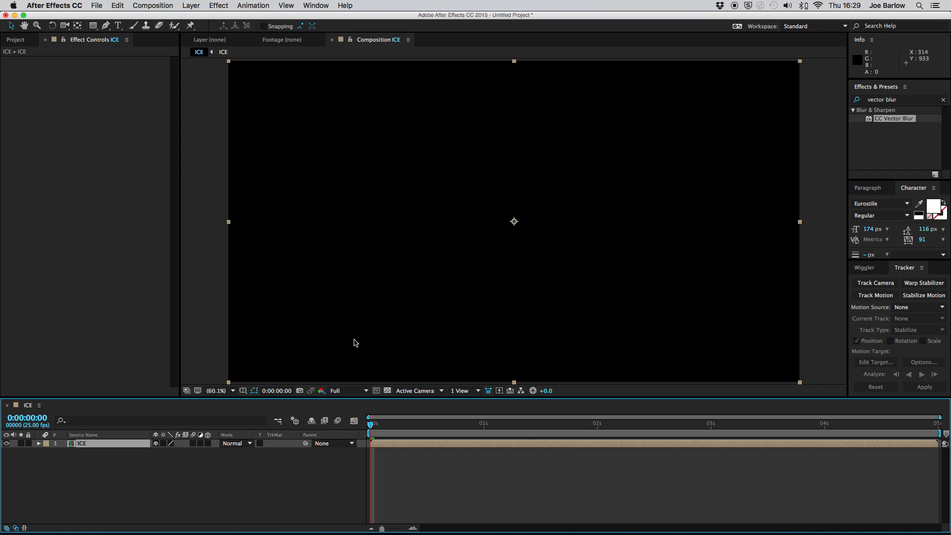
- View the frost texture at 4 seconds with the transparency grid on, ready for a new layer
click(825, 425)
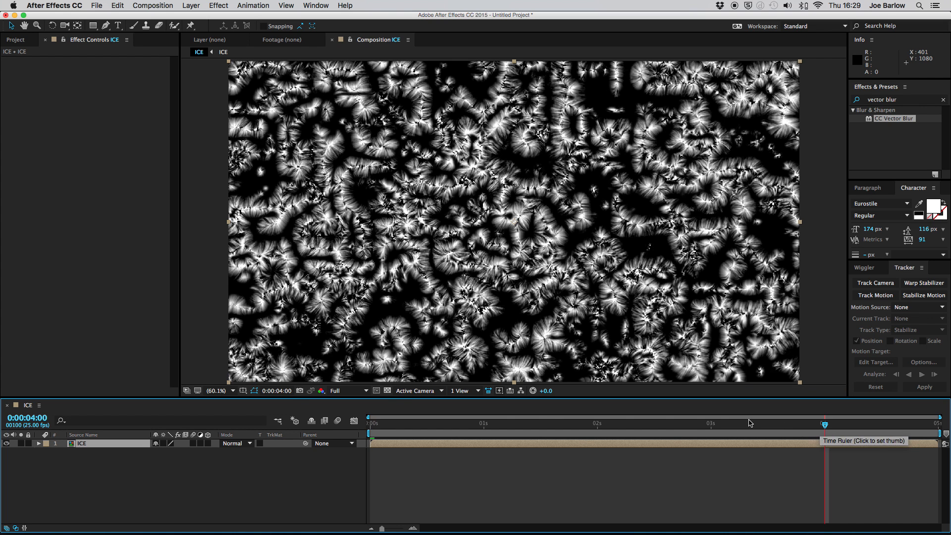
click(387, 390)
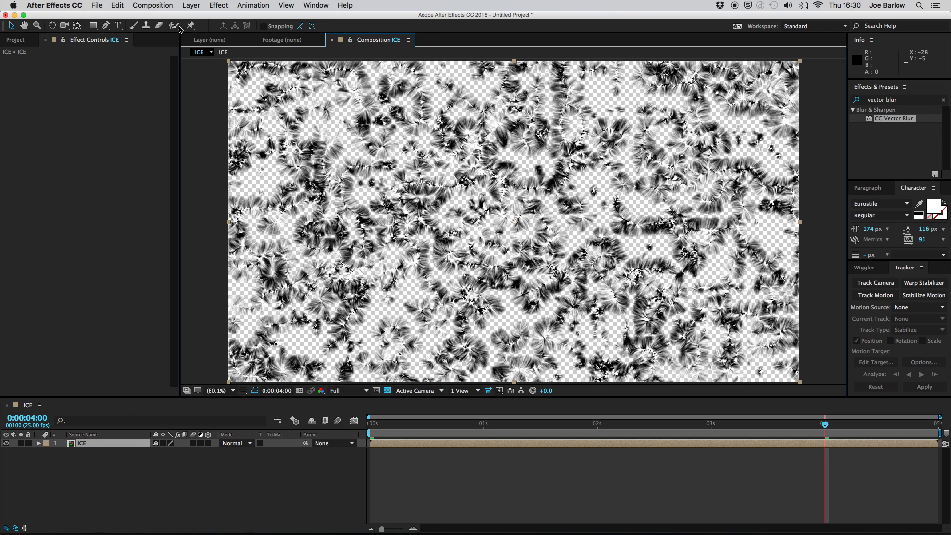
click(191, 6)
mouse_move(224, 17)
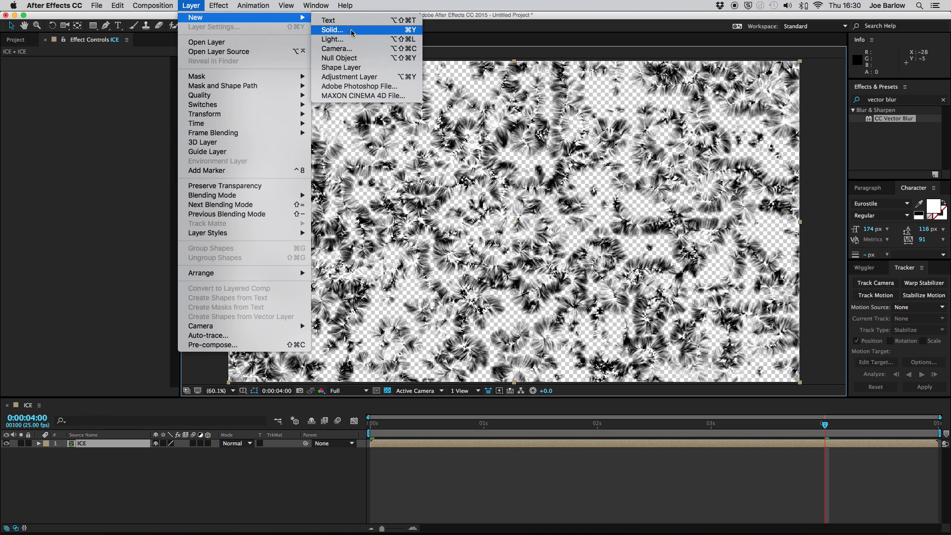
- Create a new full-frame solid in ICE with pale blue colour CAE7F2
click(332, 30)
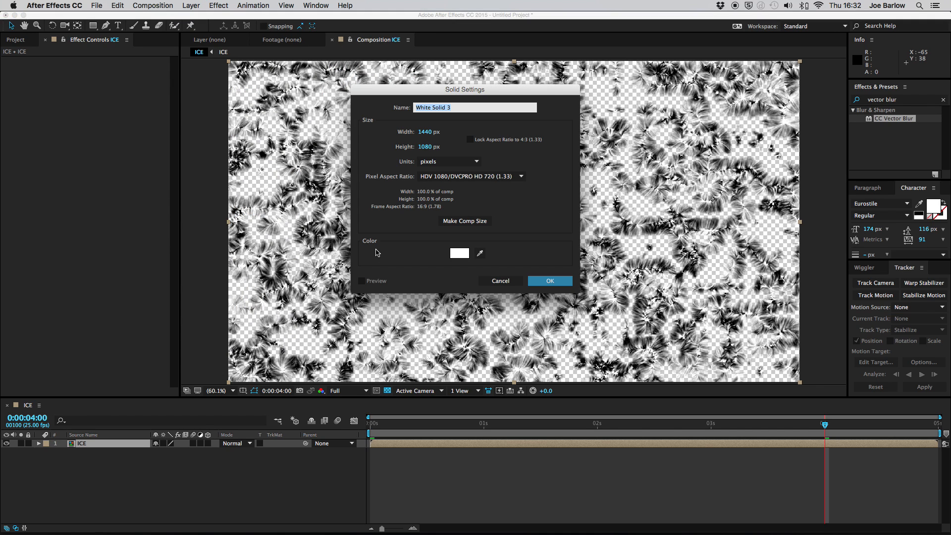
click(460, 255)
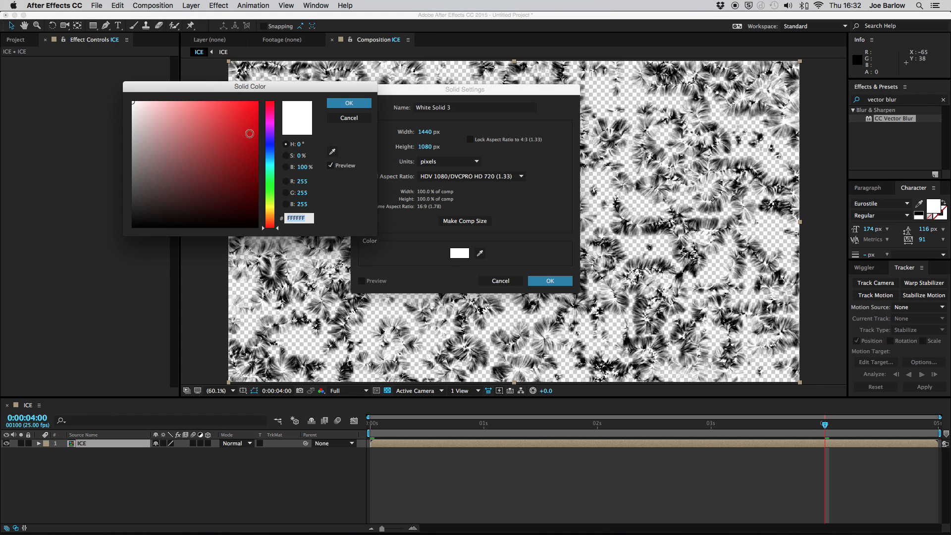
click(270, 159)
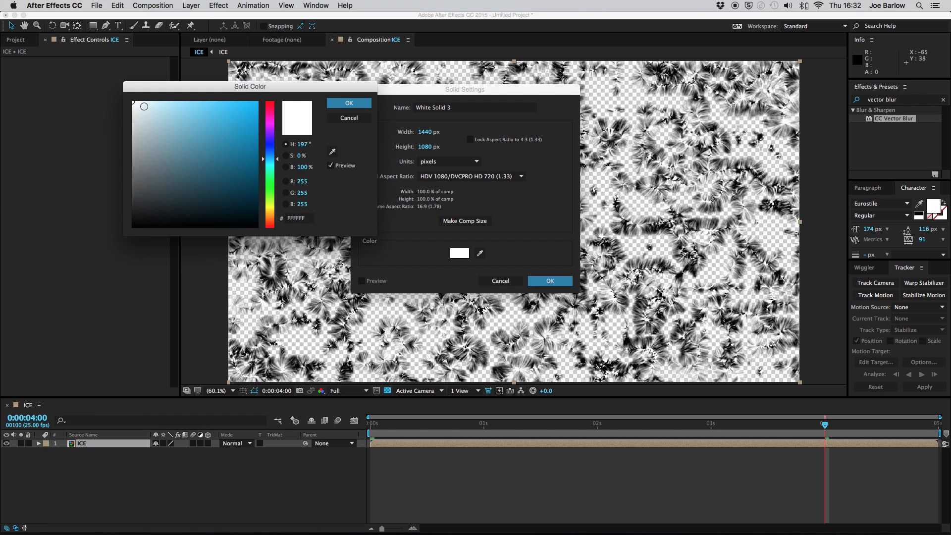
click(153, 108)
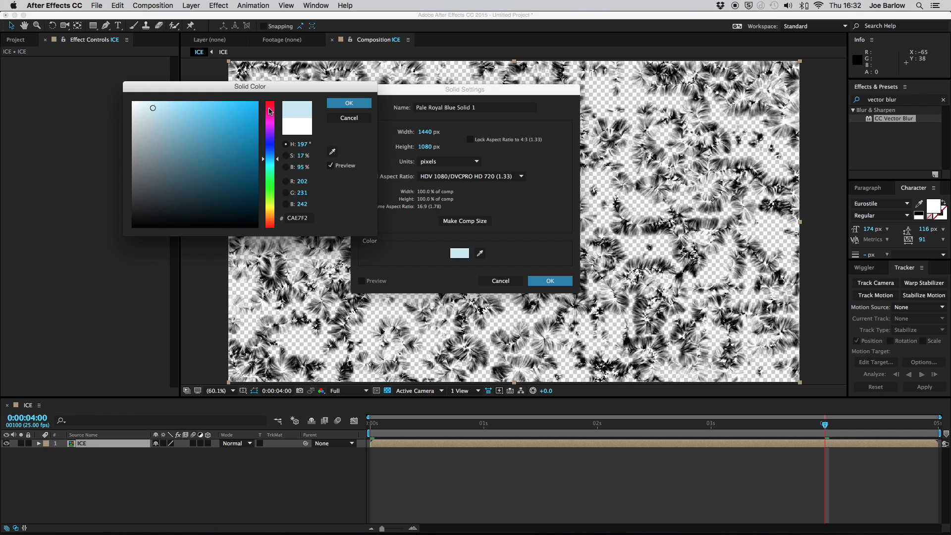
click(348, 103)
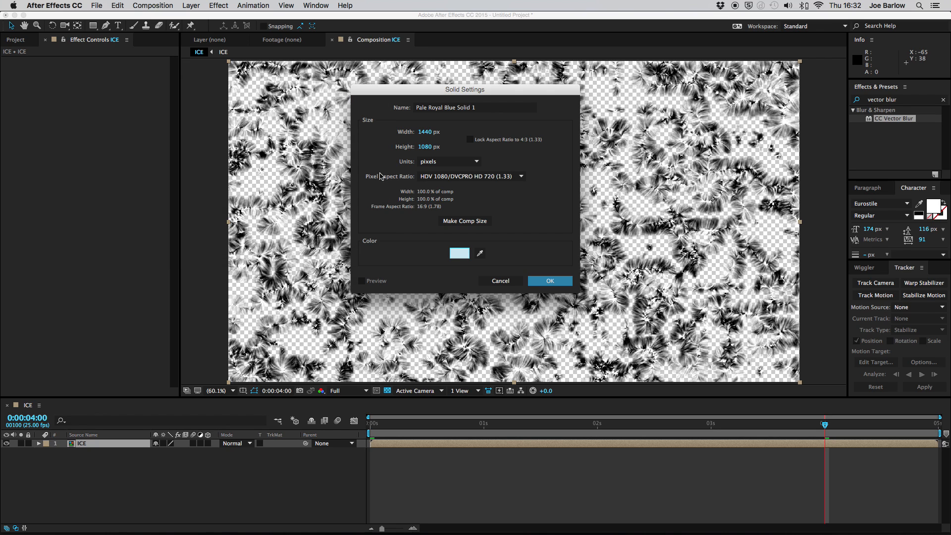
click(555, 282)
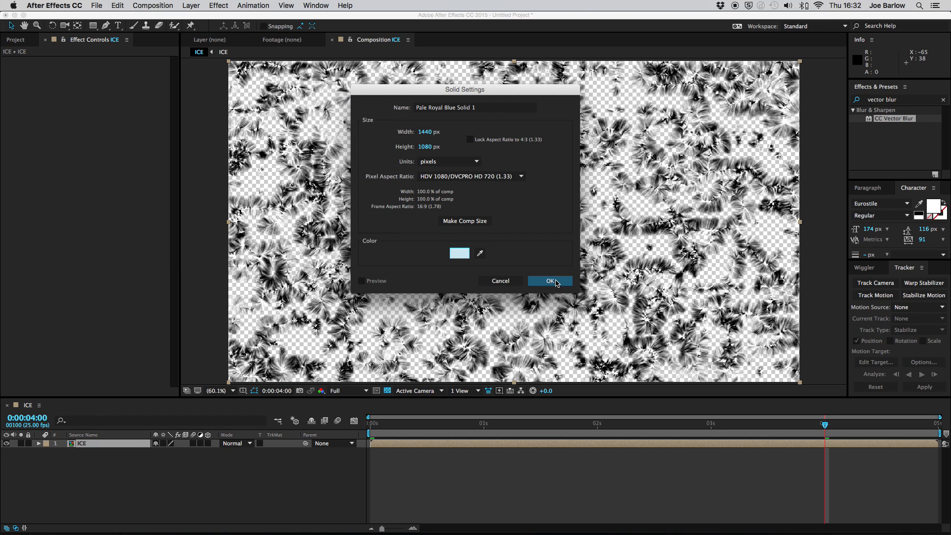
click(555, 283)
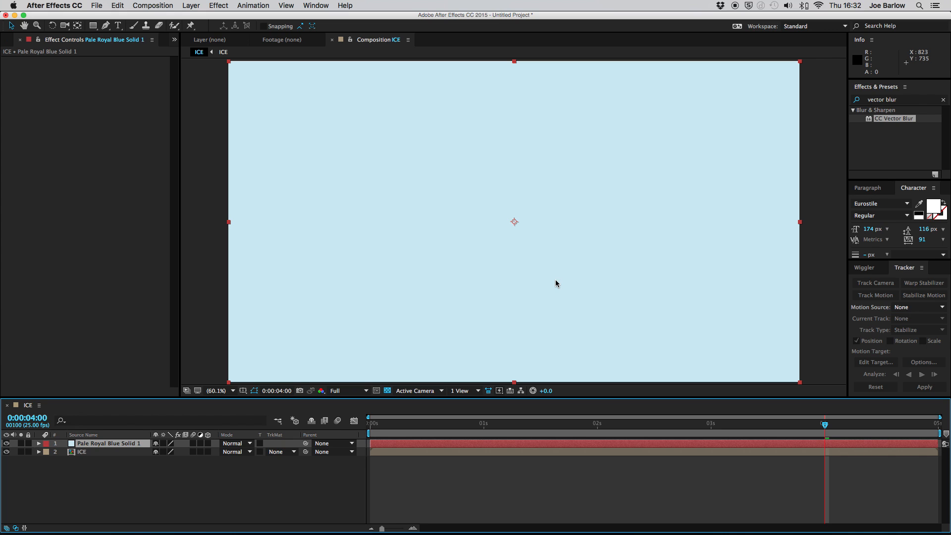
- Move the blue solid below ICE and set its track matte to Luma Matte "ICE"
drag(112, 444, 112, 466)
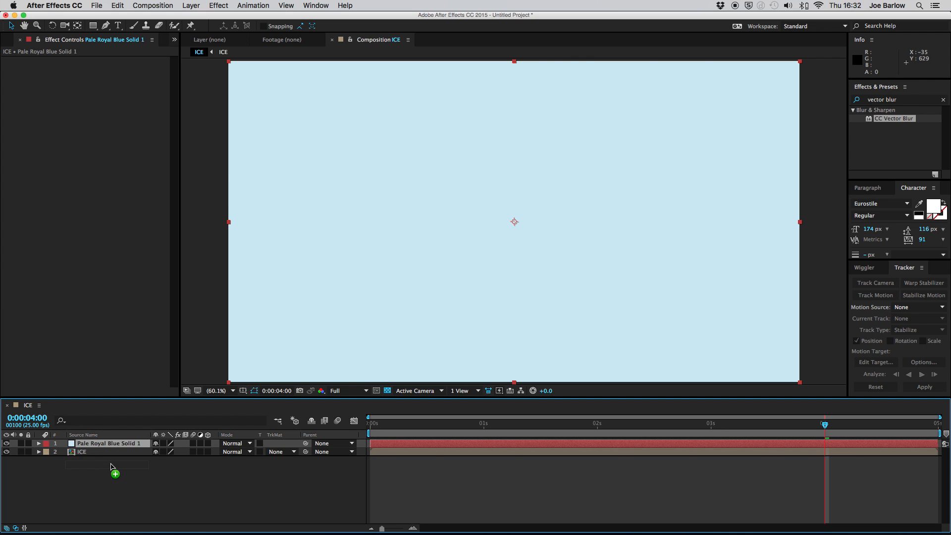
click(276, 452)
click(296, 496)
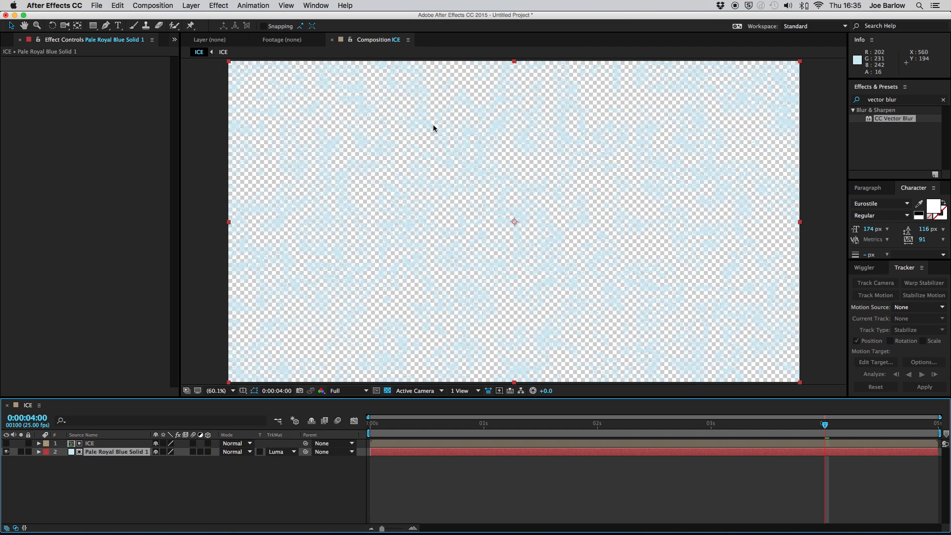
- View against black, then pre-compose ICE and the blue solid as FINAL ICE
click(387, 390)
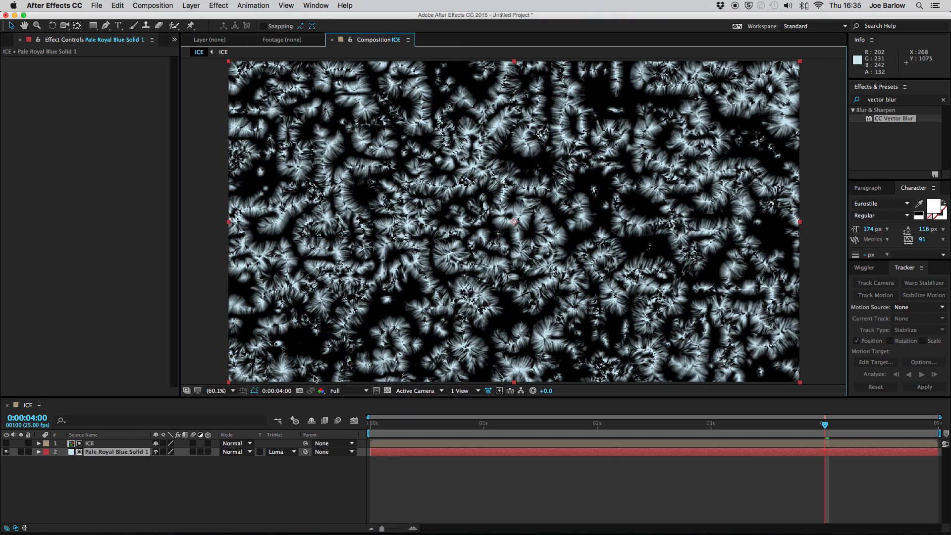
click(112, 479)
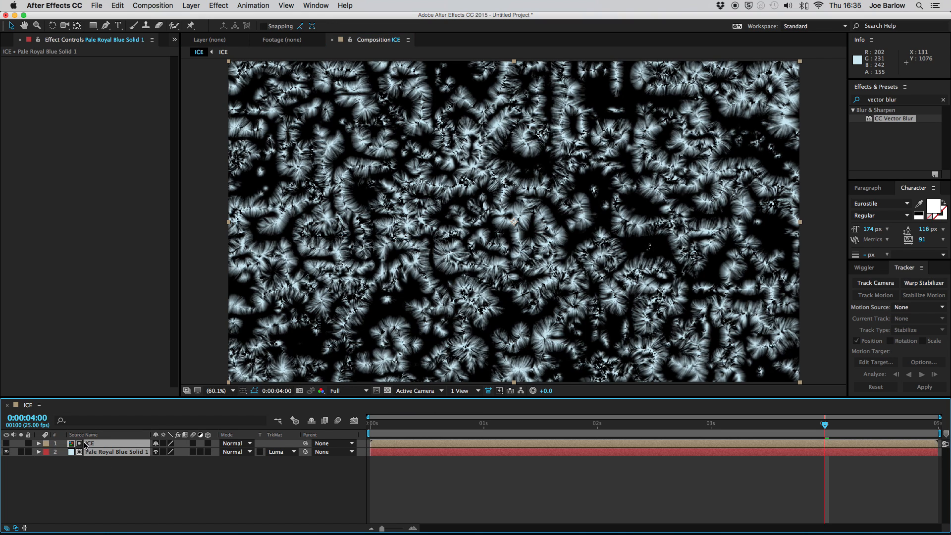
key(super+shift+c)
text(FINAL ICE)
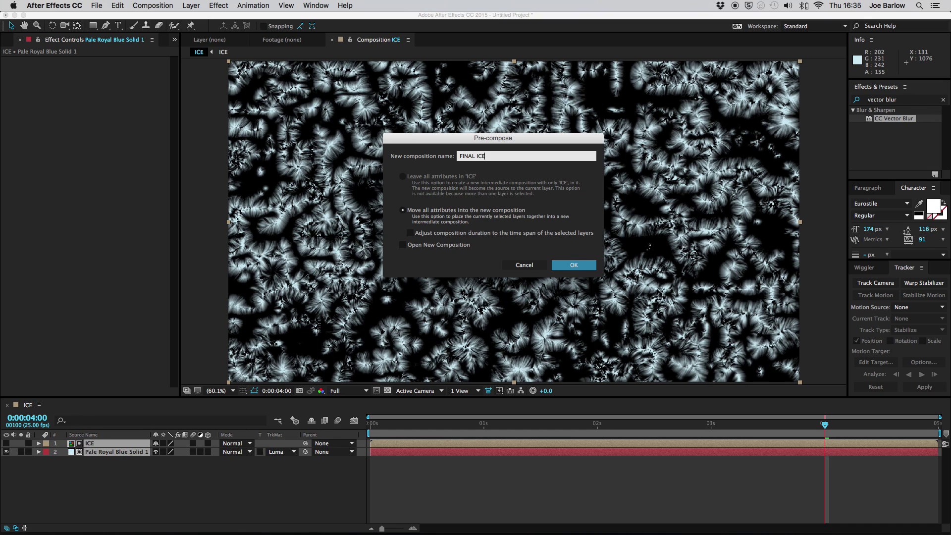
key(Return)
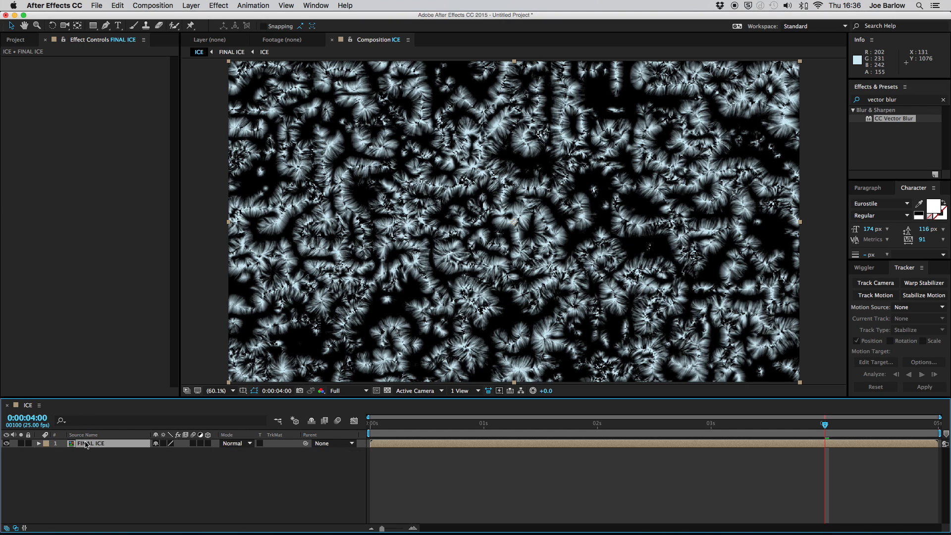
- Create a new full-frame white solid, White Solid 3, above FINAL ICE
click(191, 5)
click(327, 30)
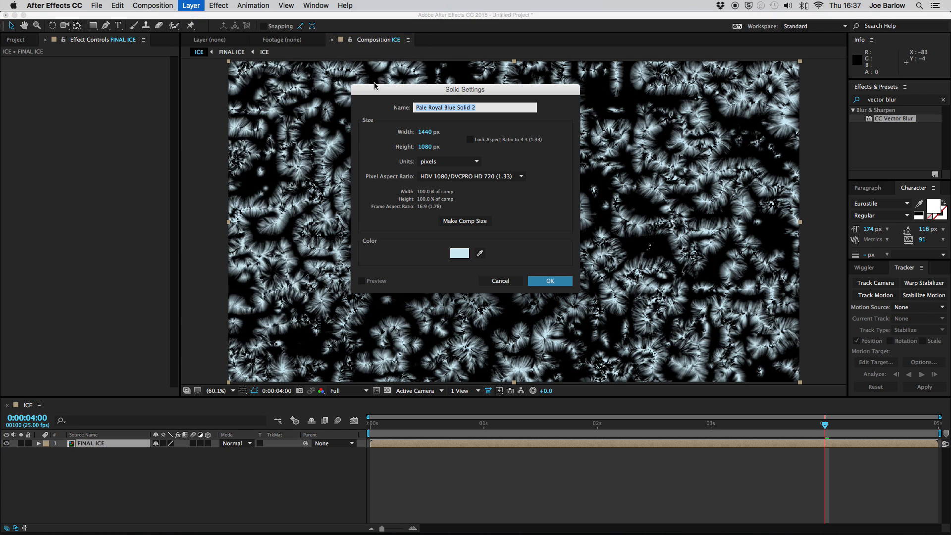
click(459, 254)
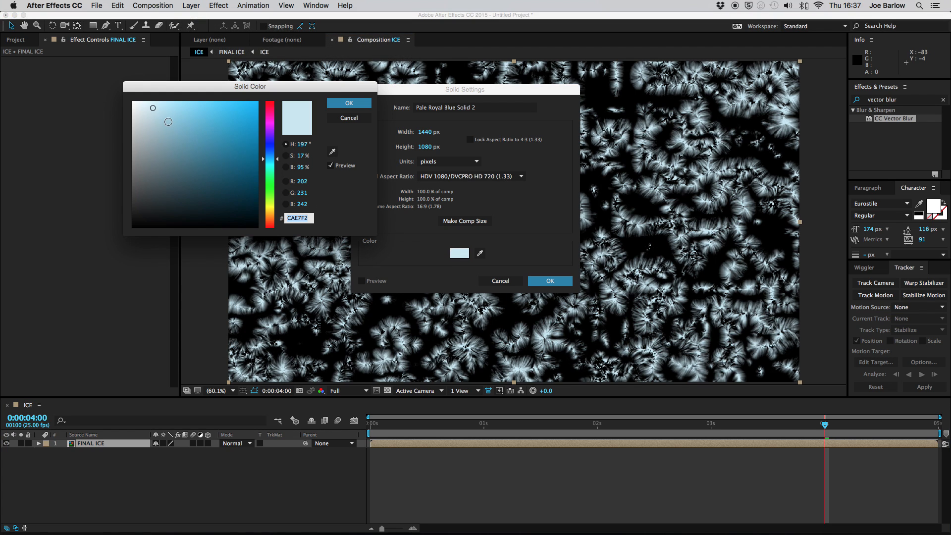
click(133, 105)
click(349, 103)
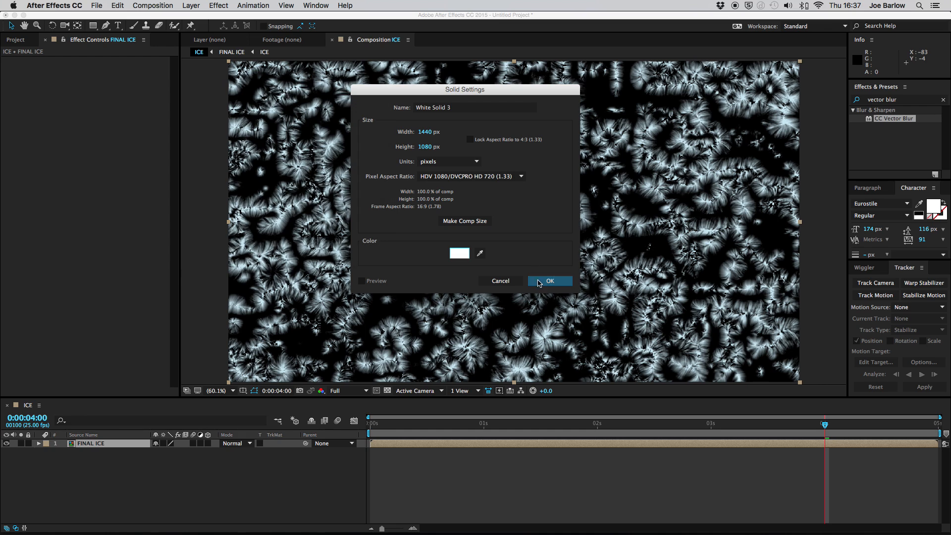
click(537, 282)
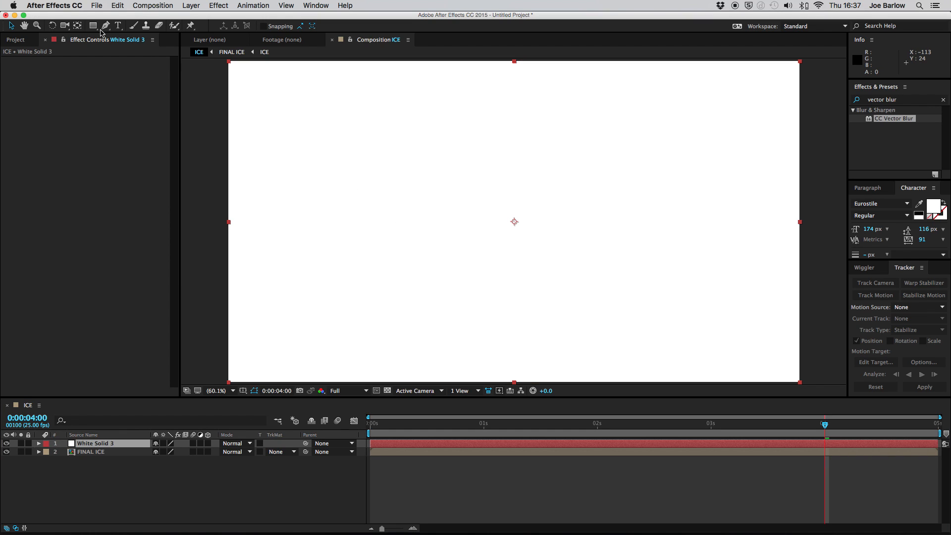
- Add a layer-sized ellipse mask to White Solid 3 and set it to Subtract
click(92, 27)
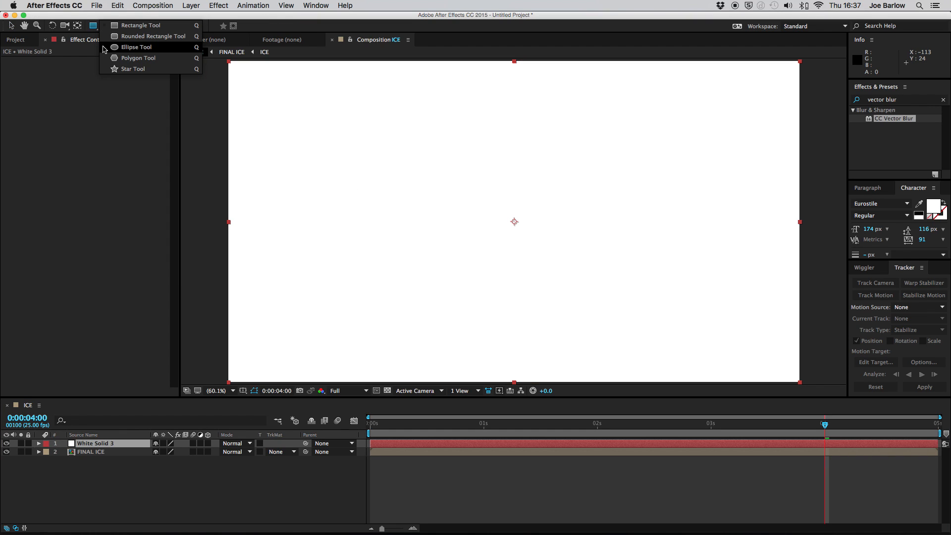
click(119, 46)
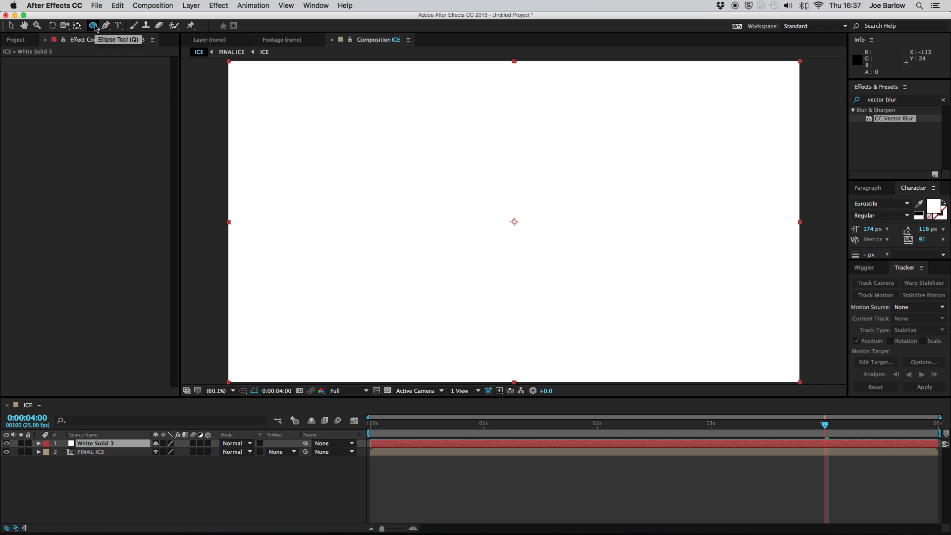
double_click(95, 27)
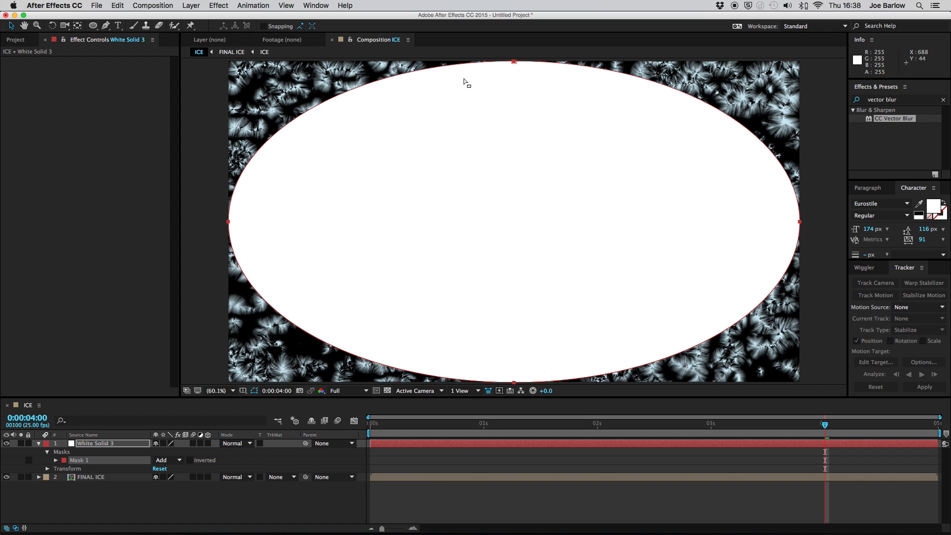
click(178, 460)
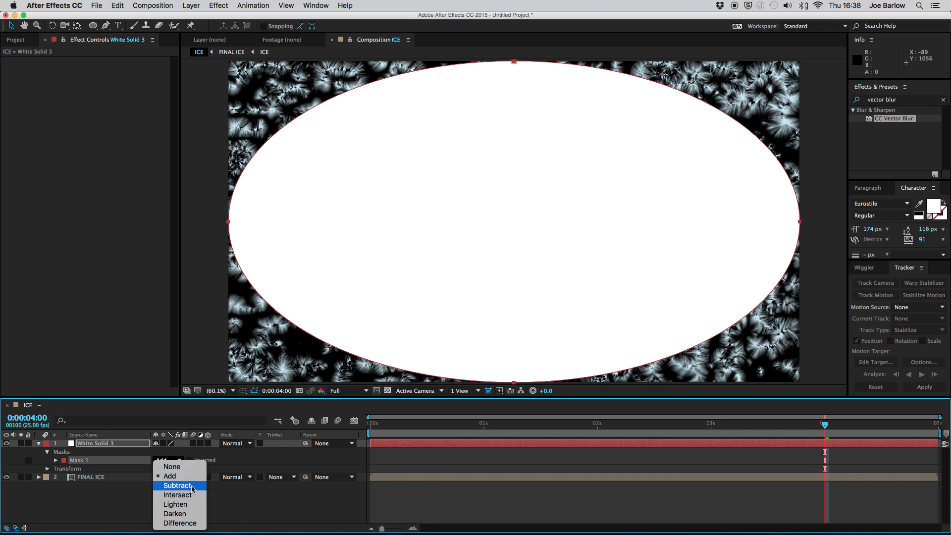
click(191, 491)
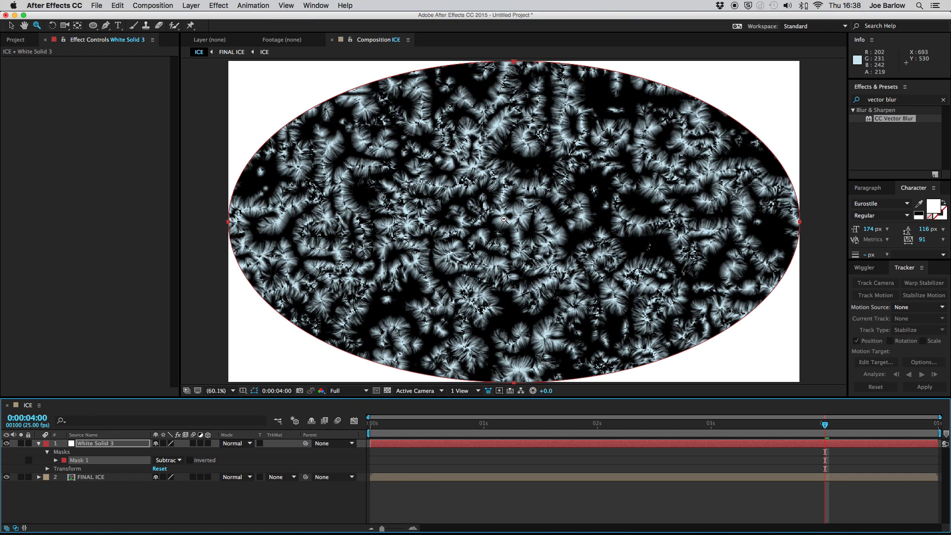
scroll(504, 220, down, 3)
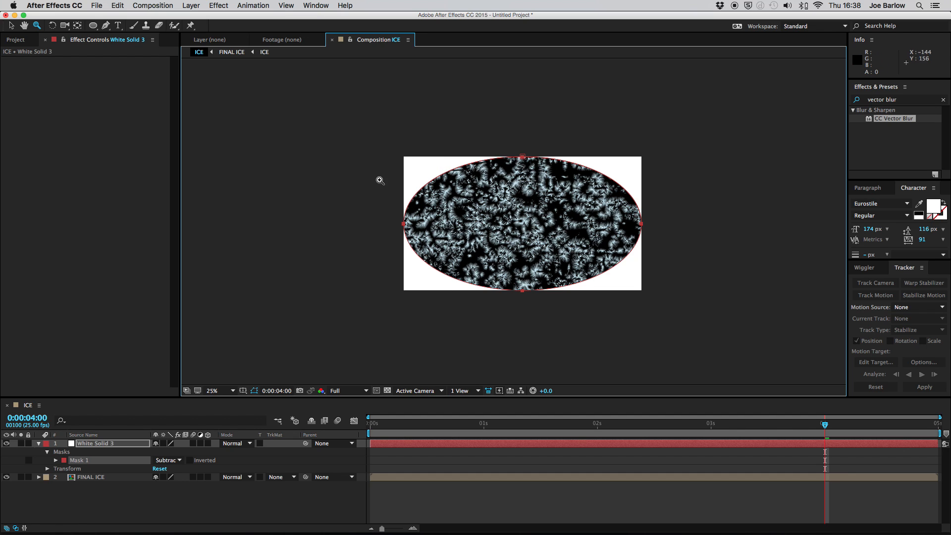
- Scale White Solid 3 up to 143% so the ellipse reaches past the frame
click(95, 443)
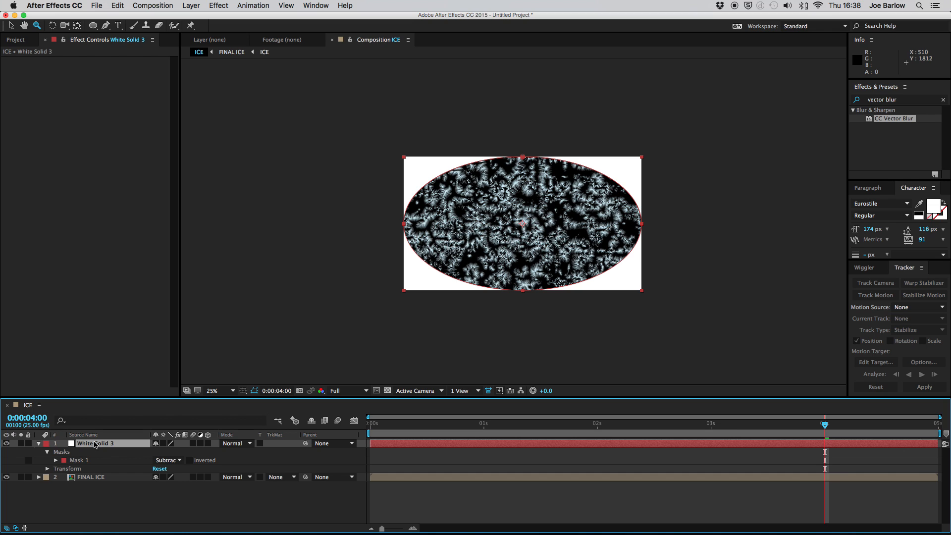
key(s)
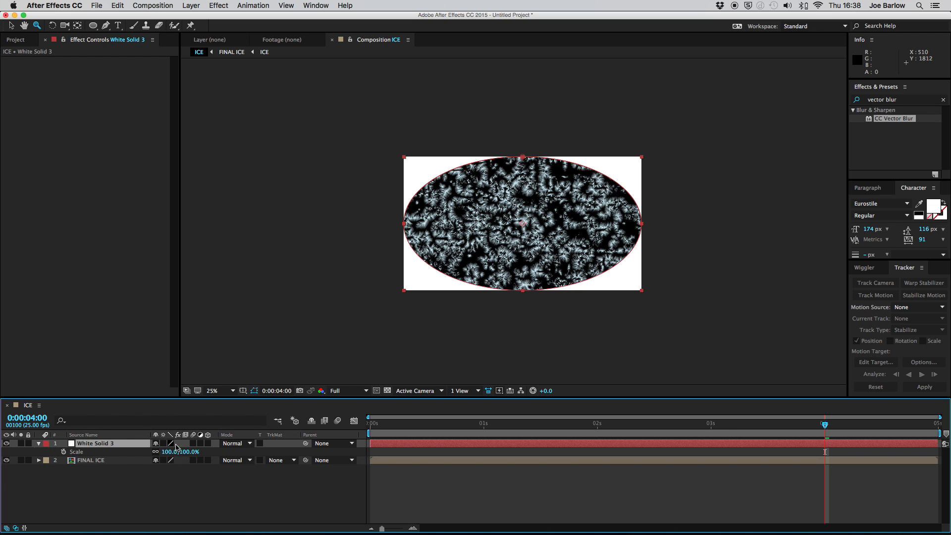
drag(175, 452, 196, 453)
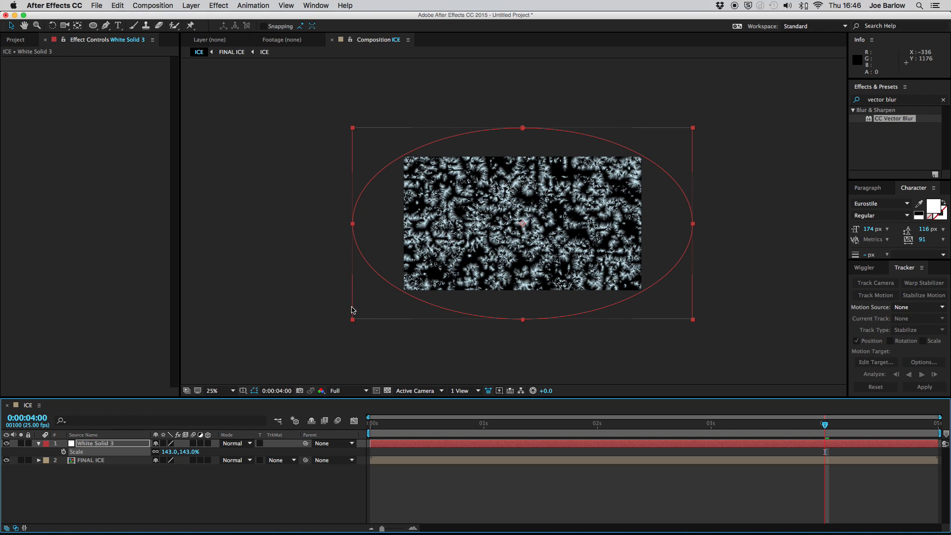
- Set Mask Feather to 500 pixels and keyframe it at the last frame
key(f)
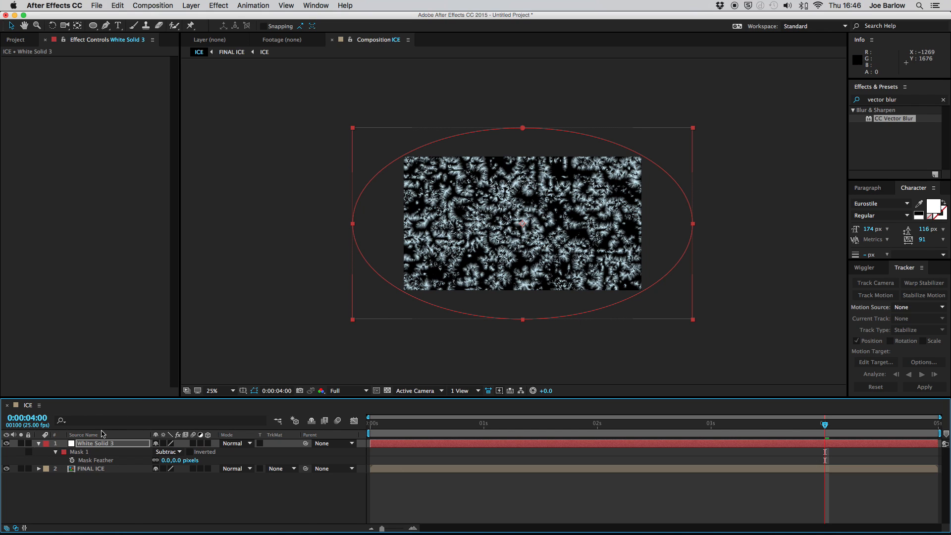
click(166, 460)
text(0)
key(Return)
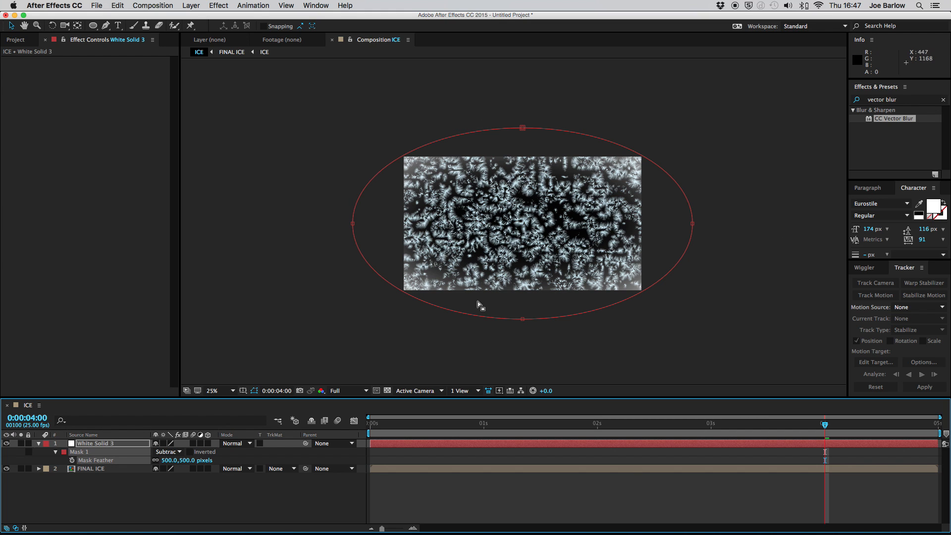
drag(824, 424, 934, 424)
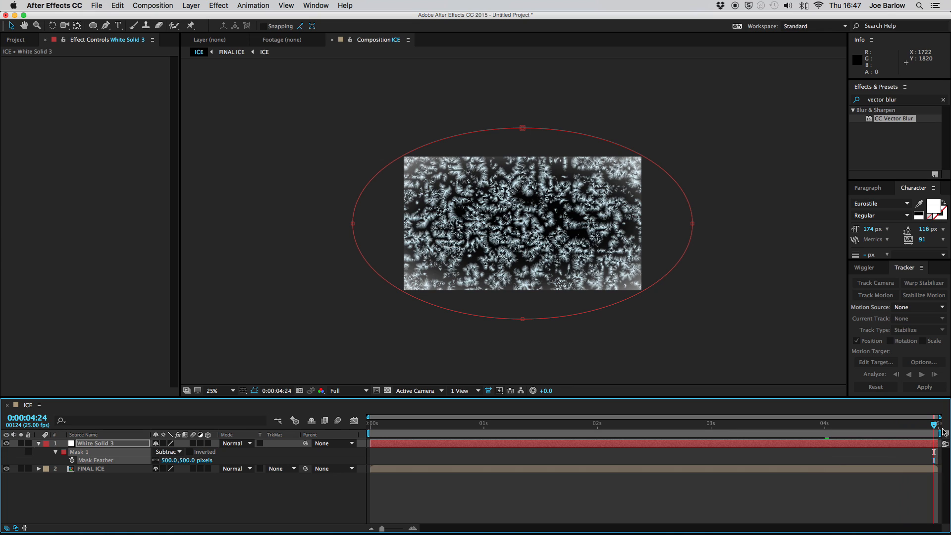
click(73, 461)
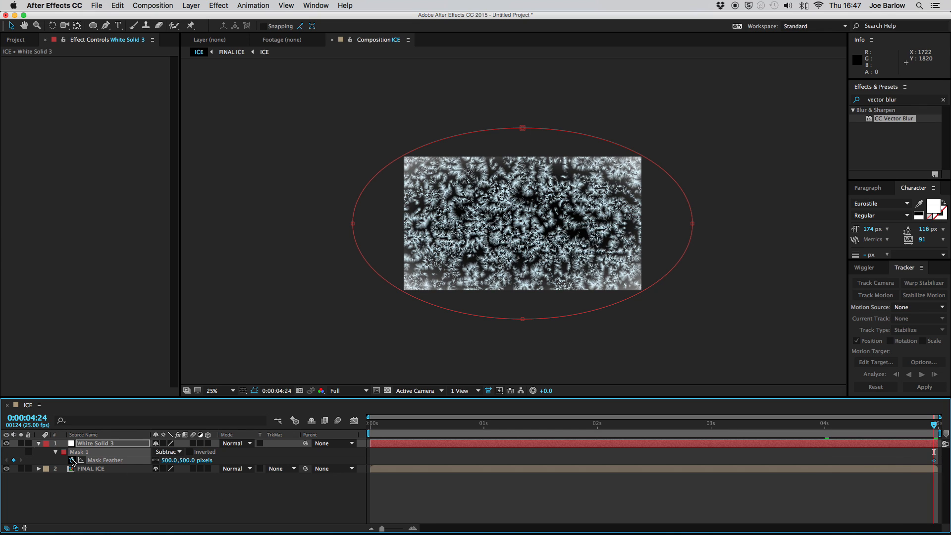
- Set a 20 pixel feather at frame 0, solo the white solid and preview
key(Home)
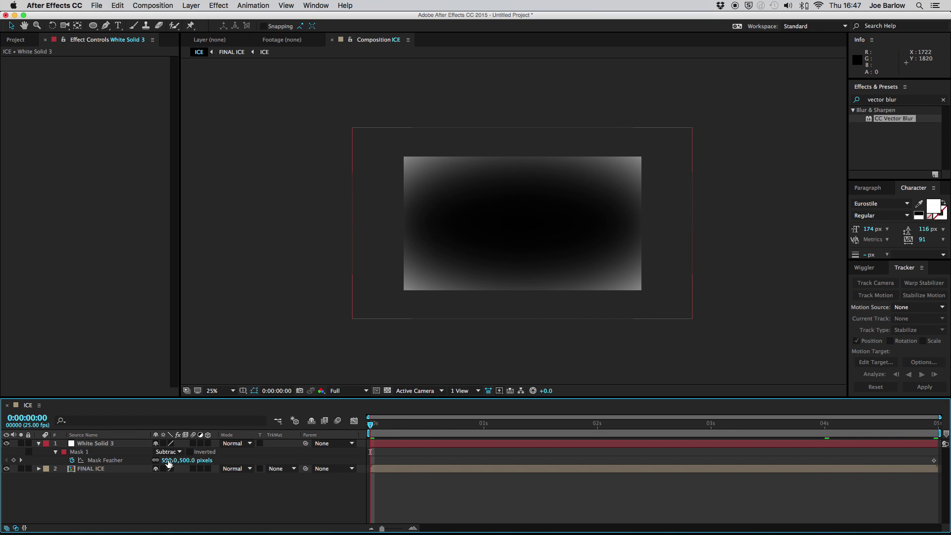
click(168, 460)
text(20)
key(Return)
click(22, 443)
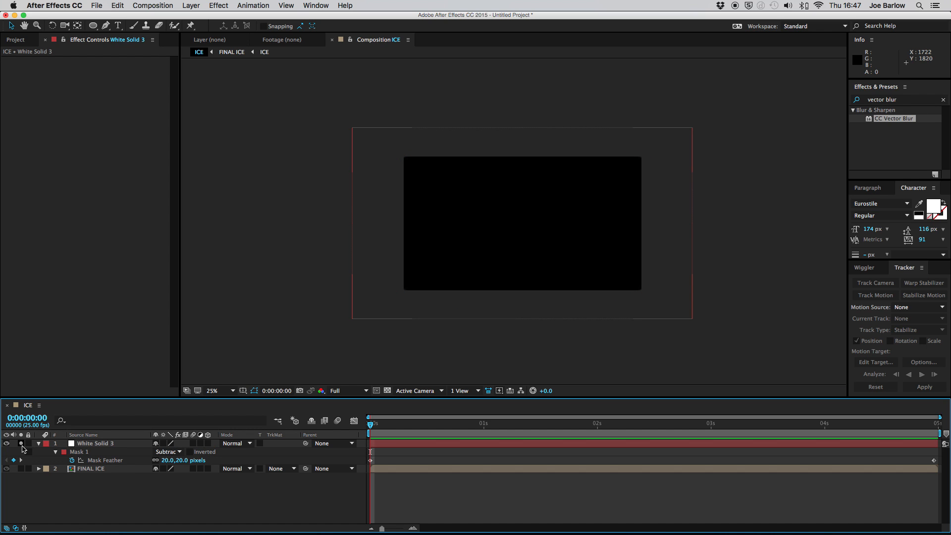
key(space)
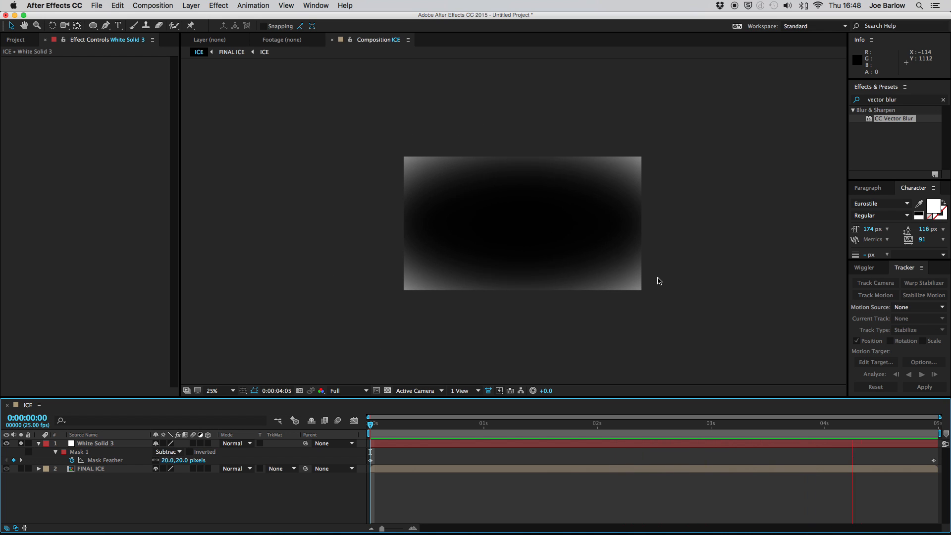
- Pre-compose the ice layers as All and place Desktop.png beneath it
key(shift+slash)
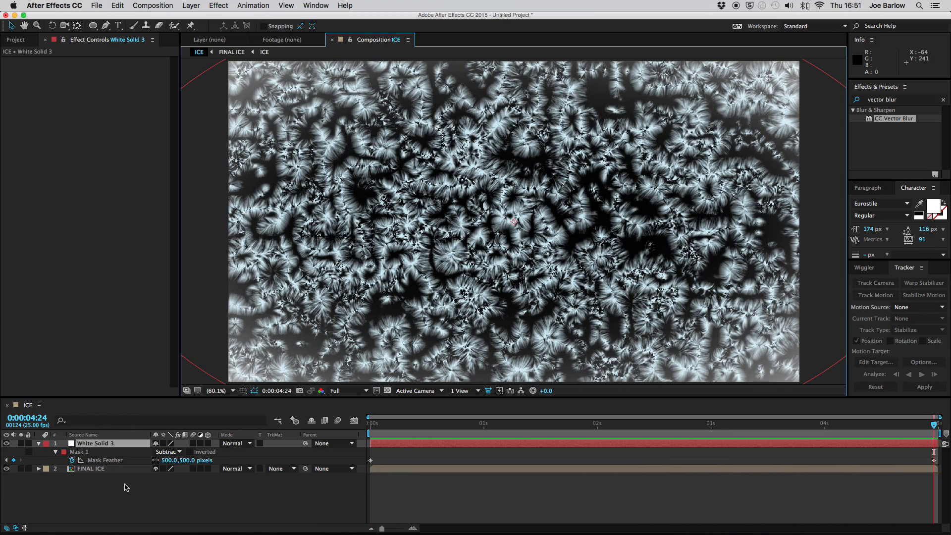
key(super+shift+c)
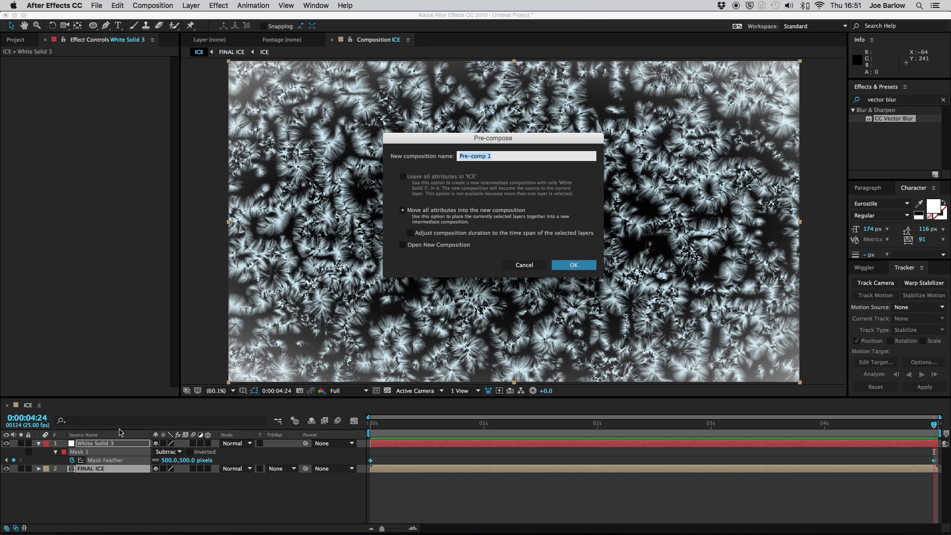
text(All)
key(Return)
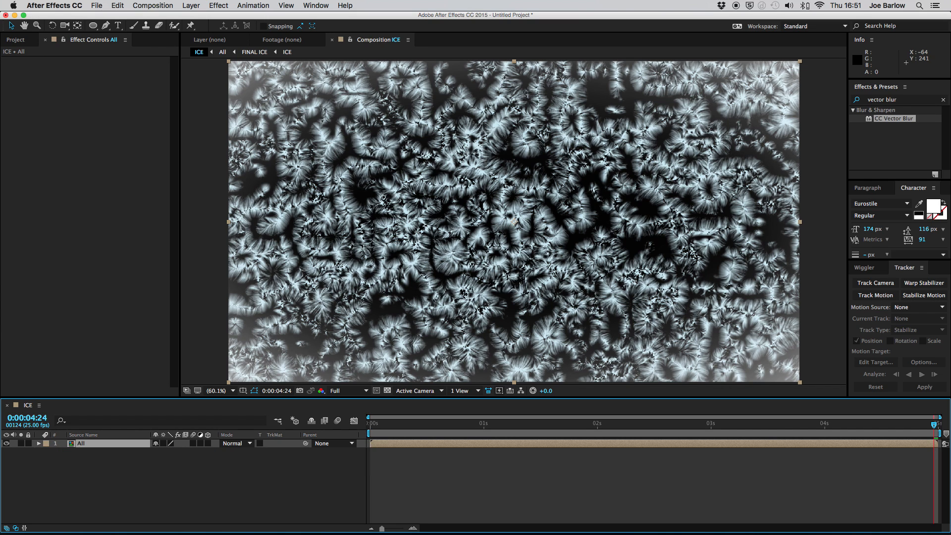
drag(33, 138, 37, 468)
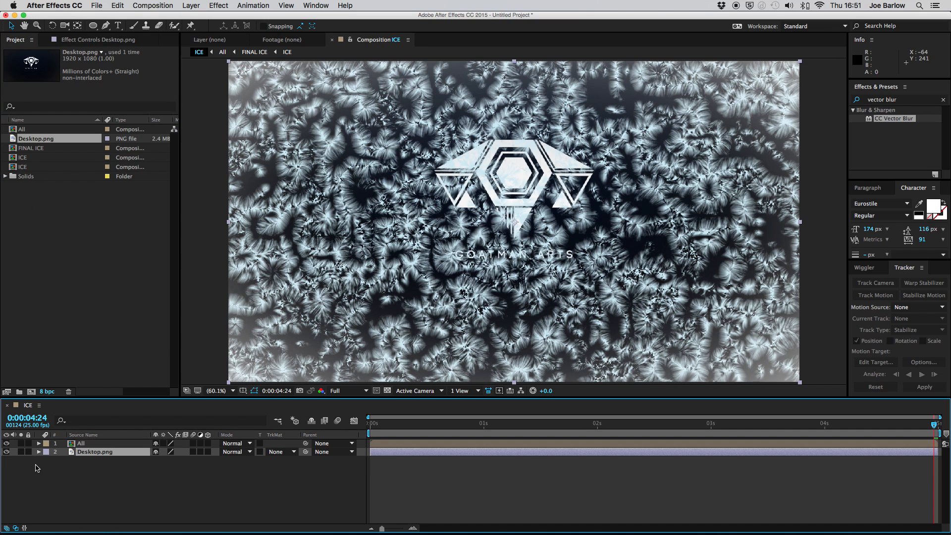
click(101, 443)
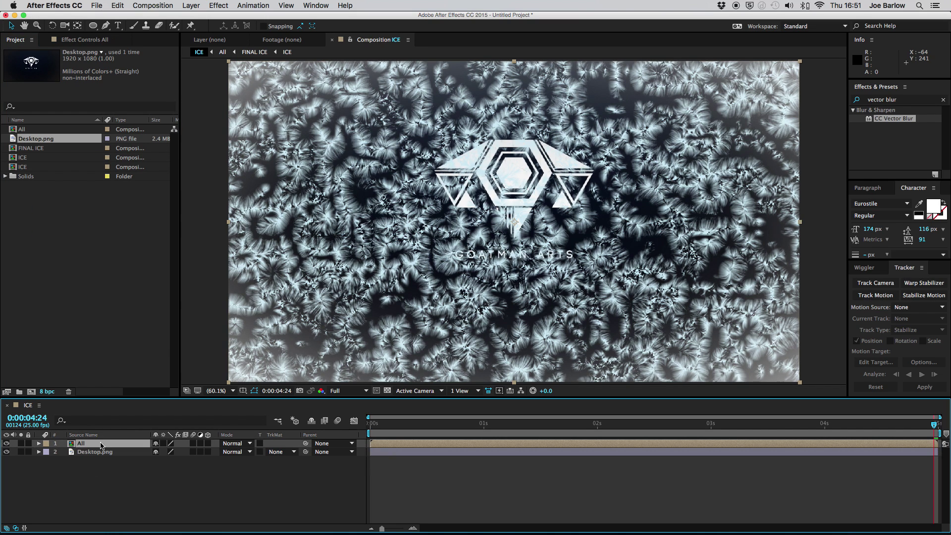
- Set All to Overlay mode, duplicate it with Cmd+D, and scrub the timeline
click(236, 443)
click(249, 302)
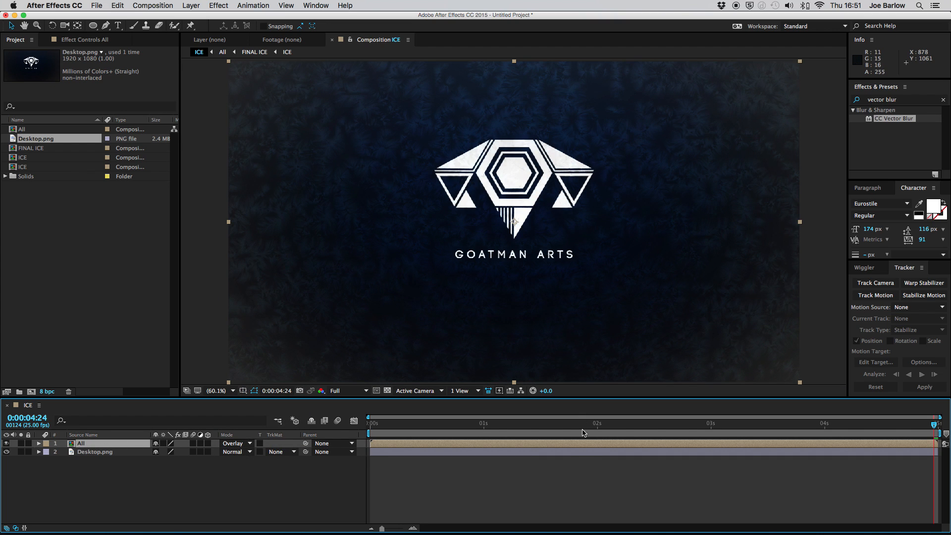
key(t)
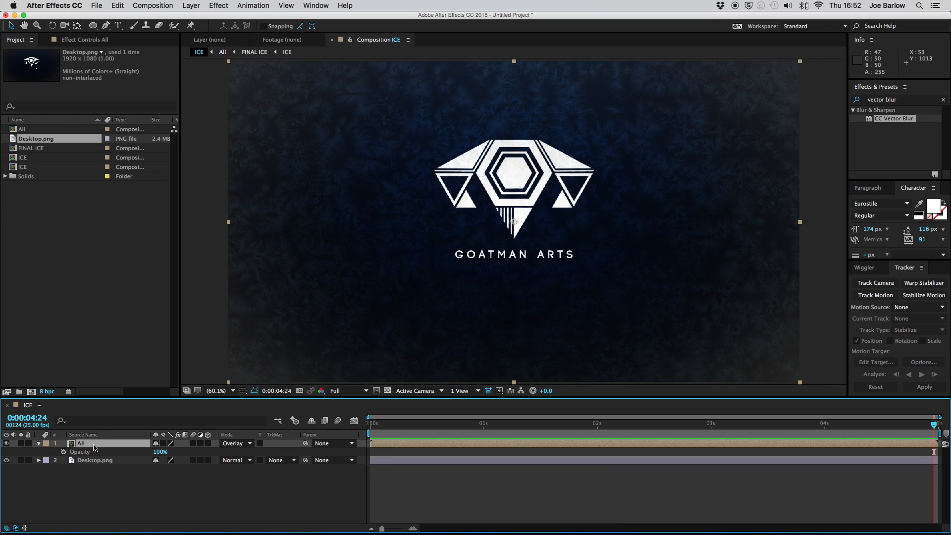
key(super+d)
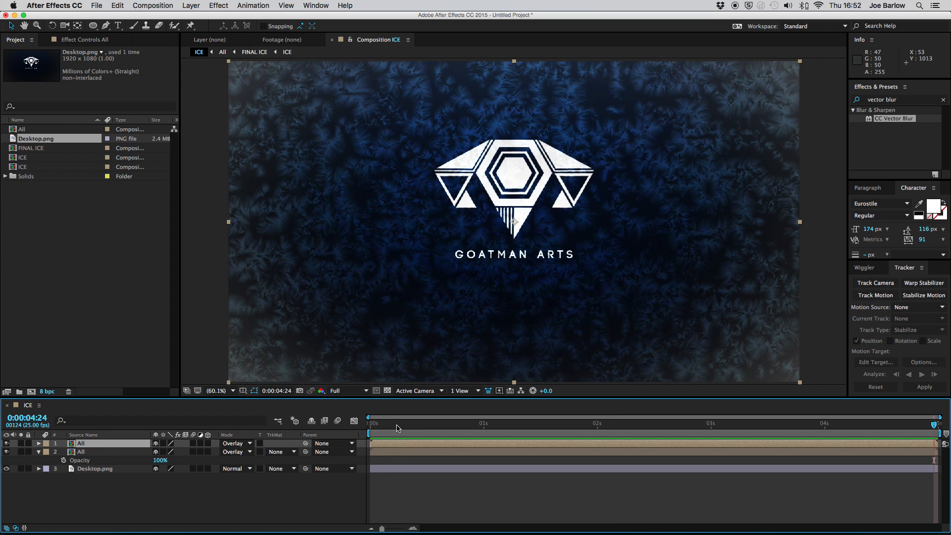
drag(393, 426, 646, 431)
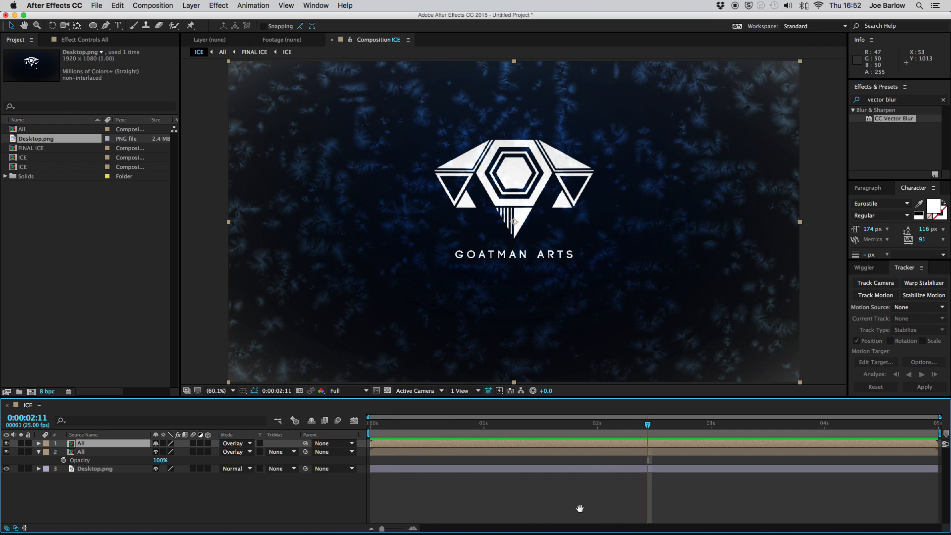
key(Home)
key(space)
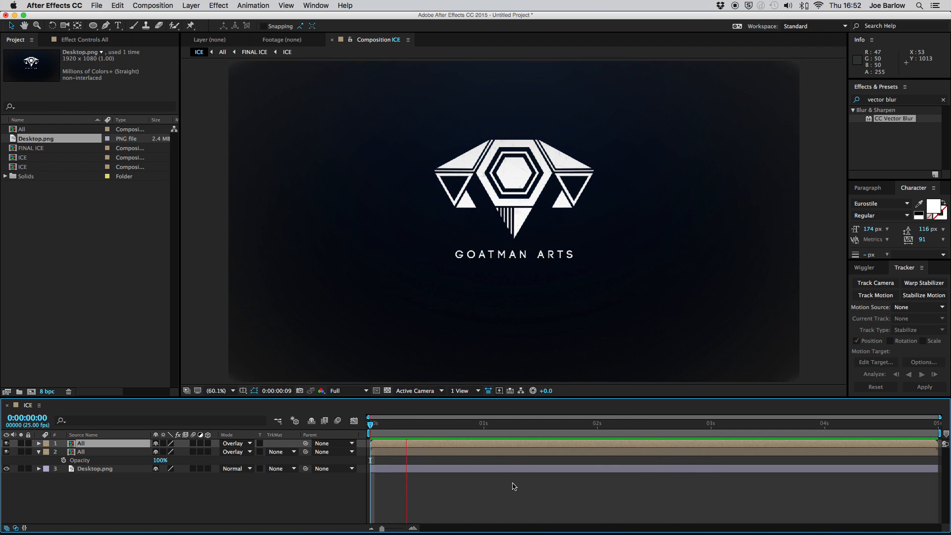